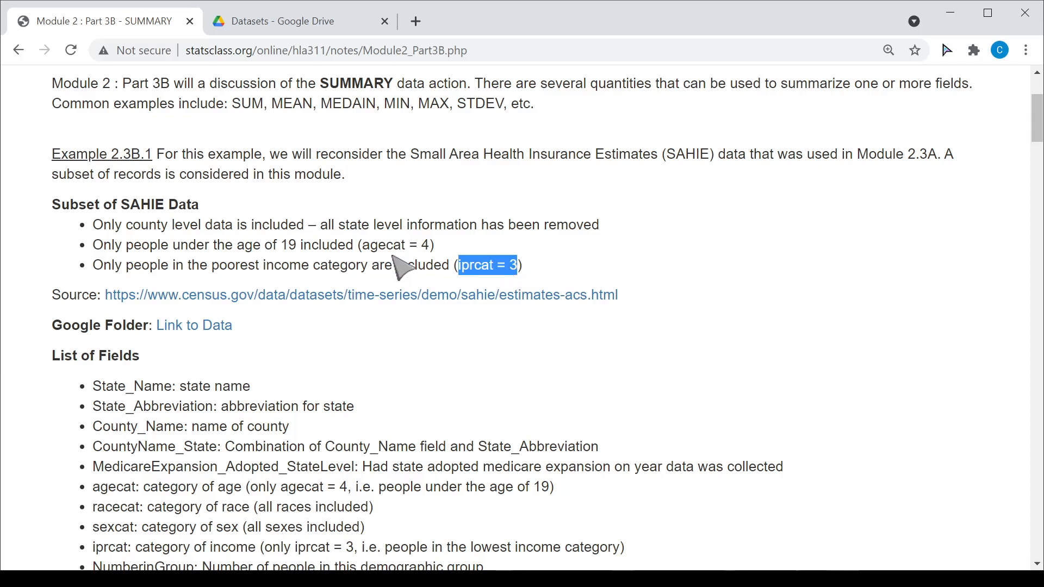
- Highlight 'poorest income category', then open the linked Google Drive data folder and return to the notes
left_click(250, 262)
left_click_drag(199, 267, 368, 271)
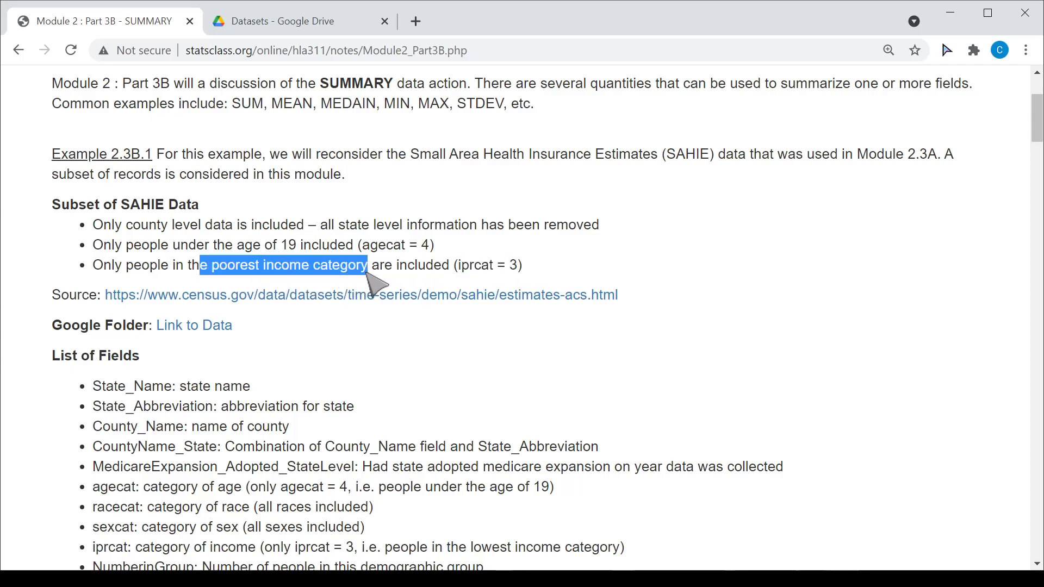
left_click(53, 260)
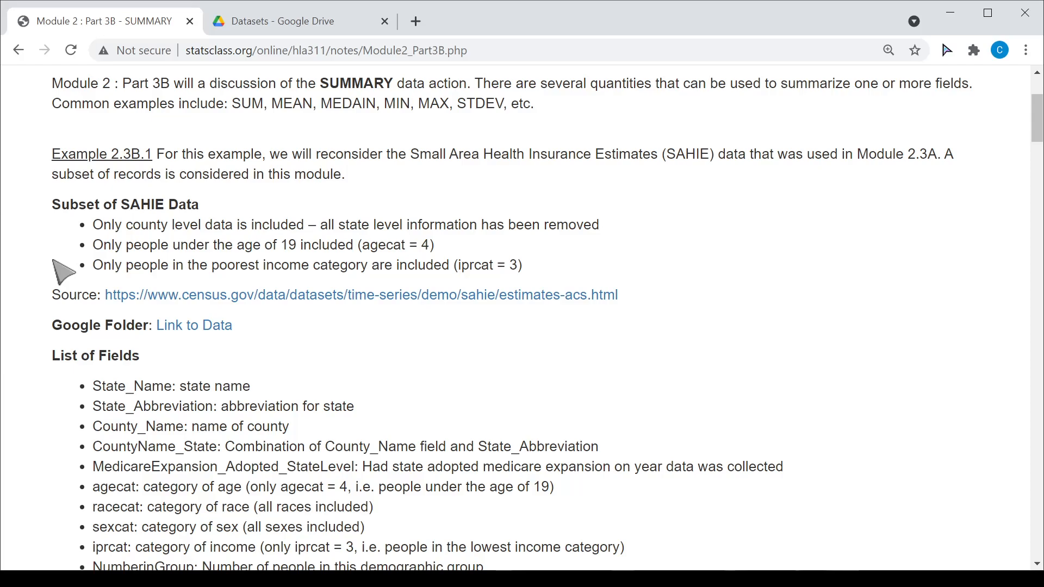
left_click(170, 333)
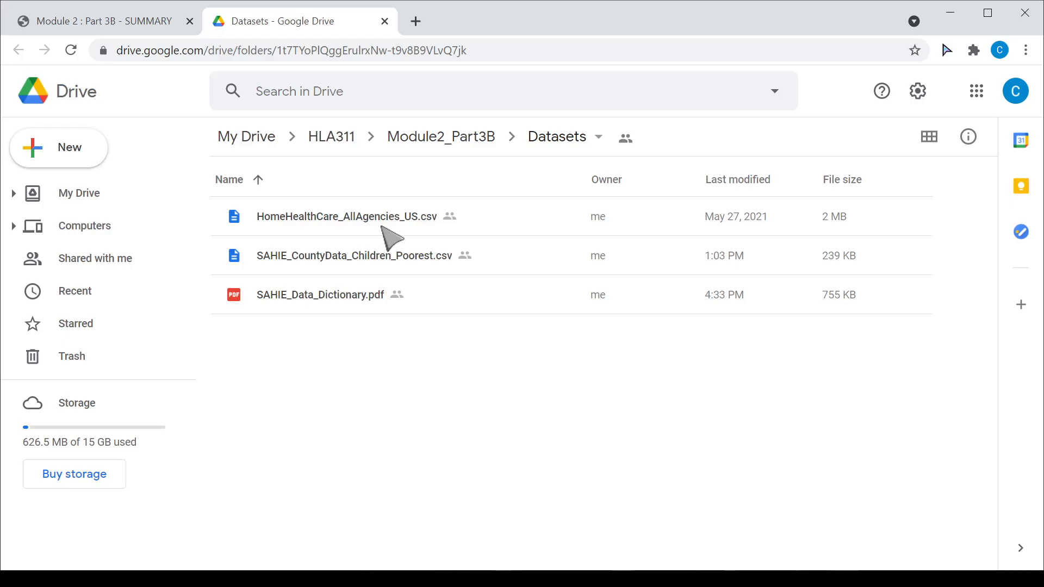
left_click(127, 25)
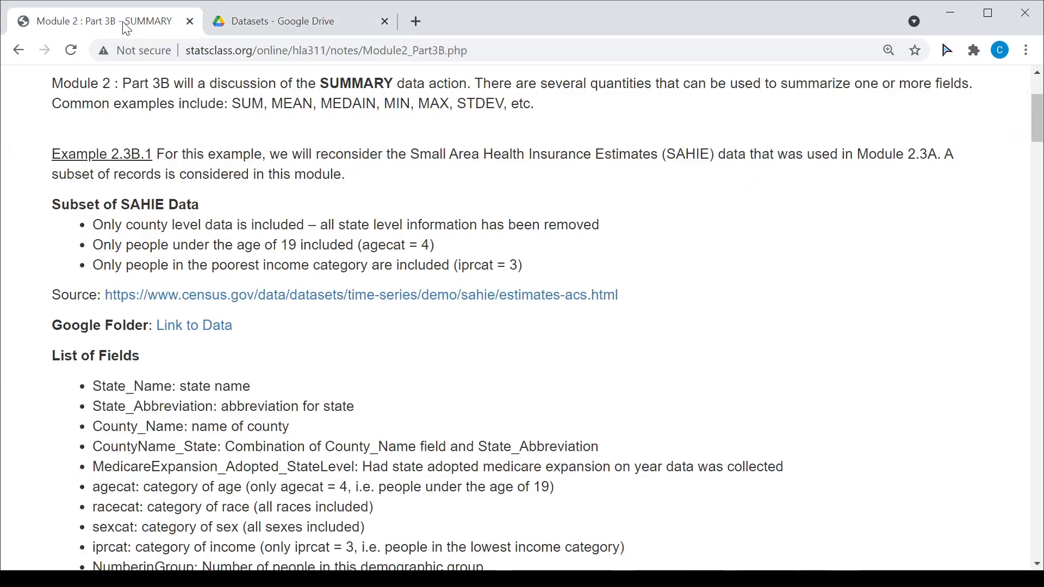
- In the Goal table, highlight the overall-percent-uninsured goal, 20121046, 1371431, their ratio and 6.82%
scroll(51, 413, "down", 3)
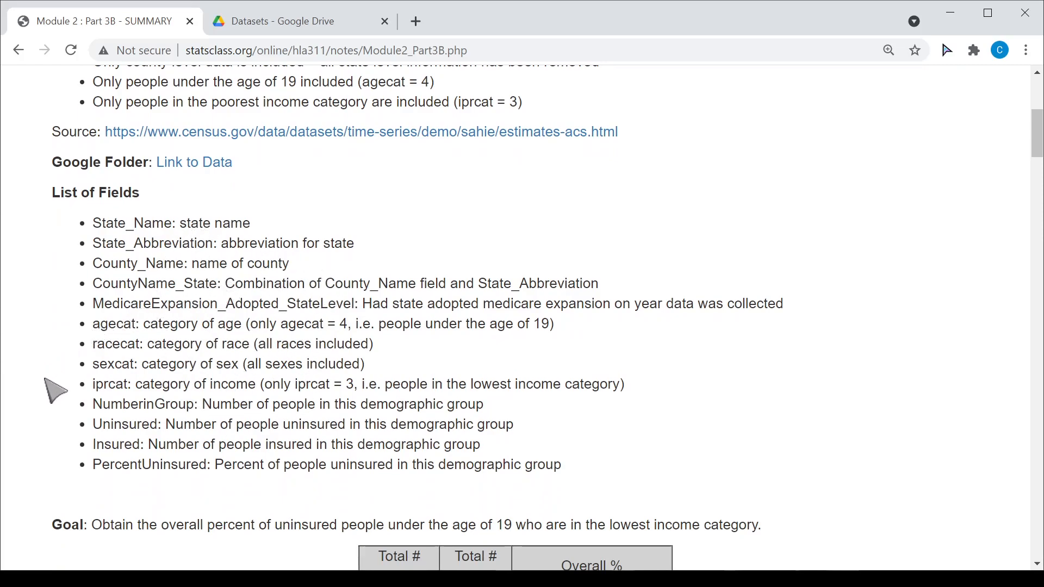
scroll(55, 406, "down", 5)
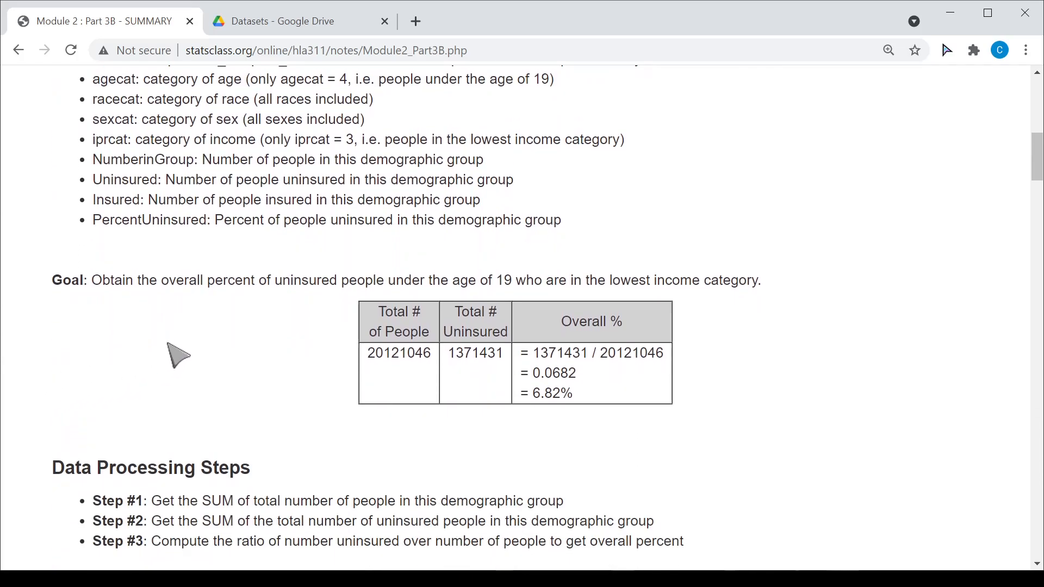
left_click_drag(163, 283, 760, 289)
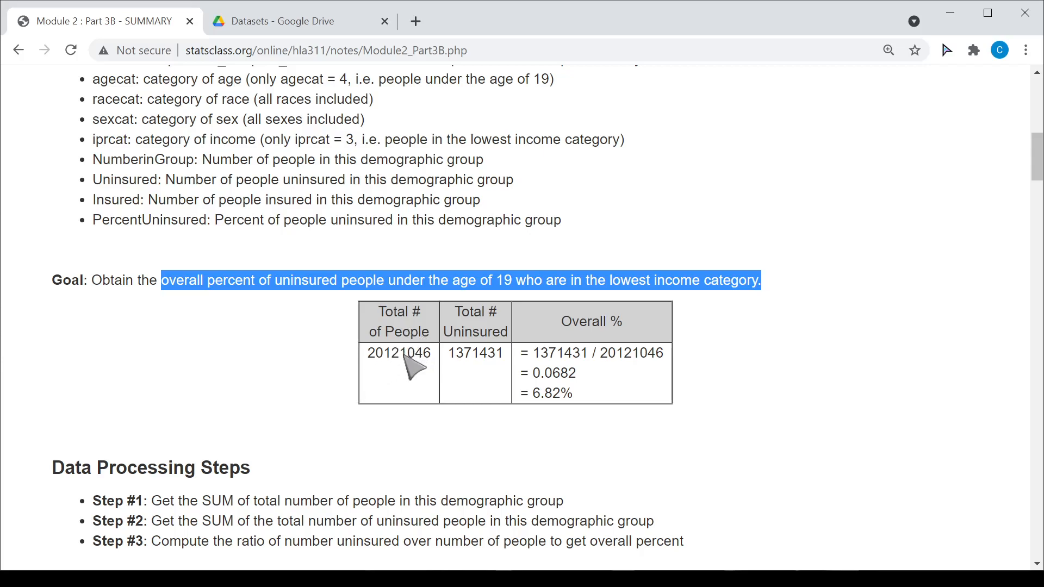
double_click(406, 356)
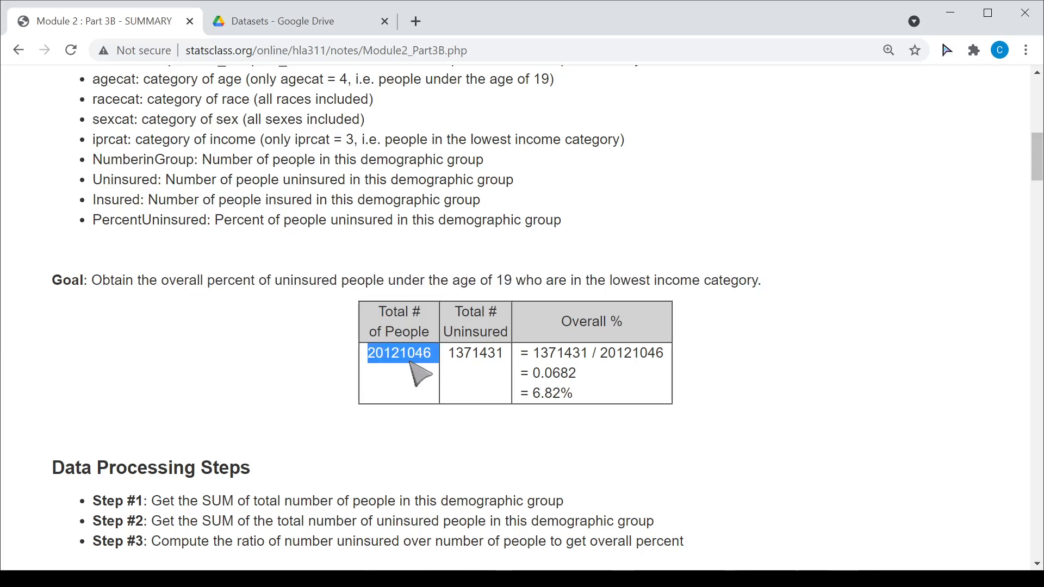
double_click(483, 364)
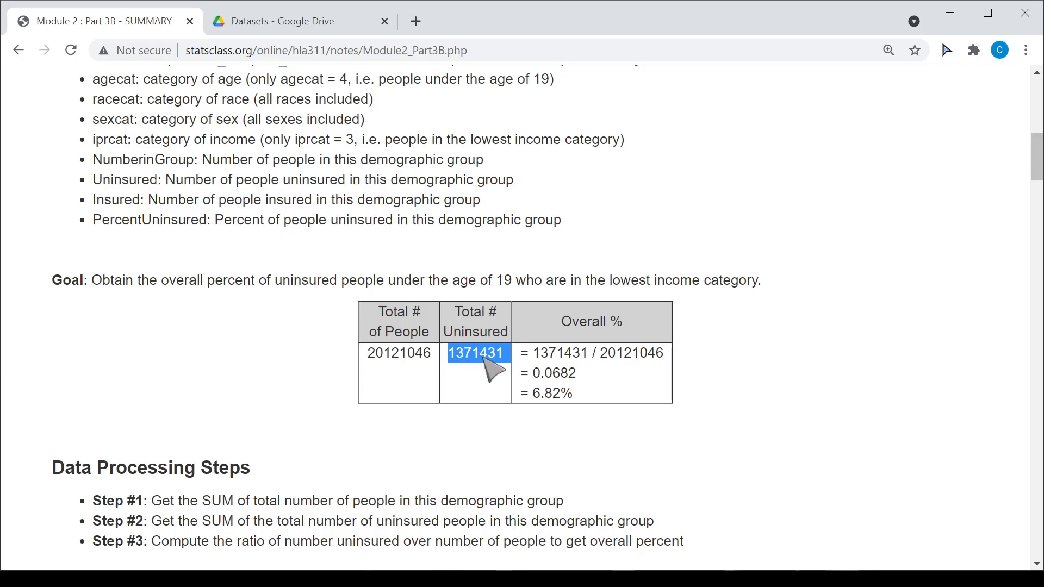
double_click(396, 361)
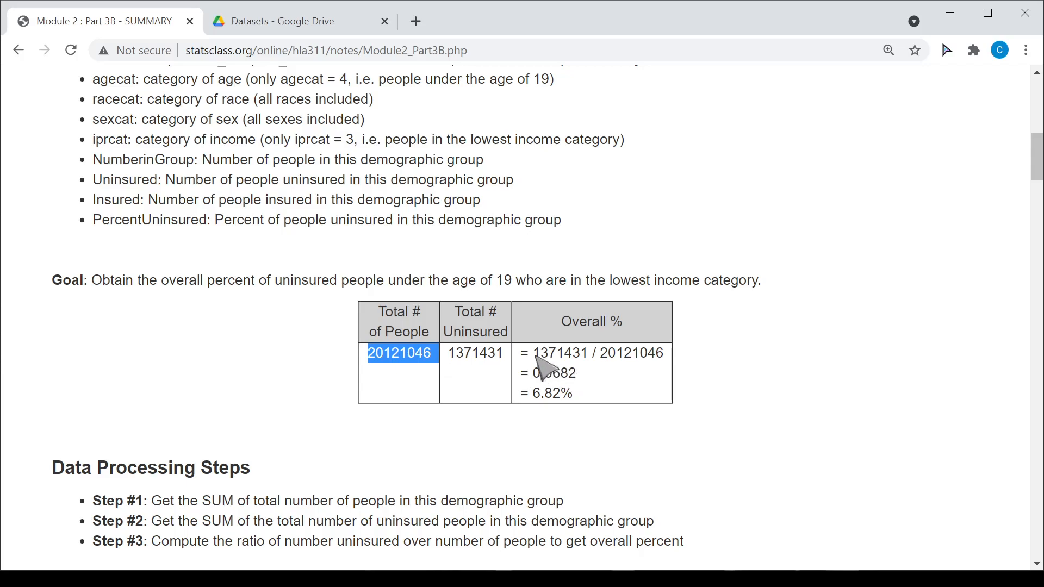
left_click_drag(535, 356, 663, 359)
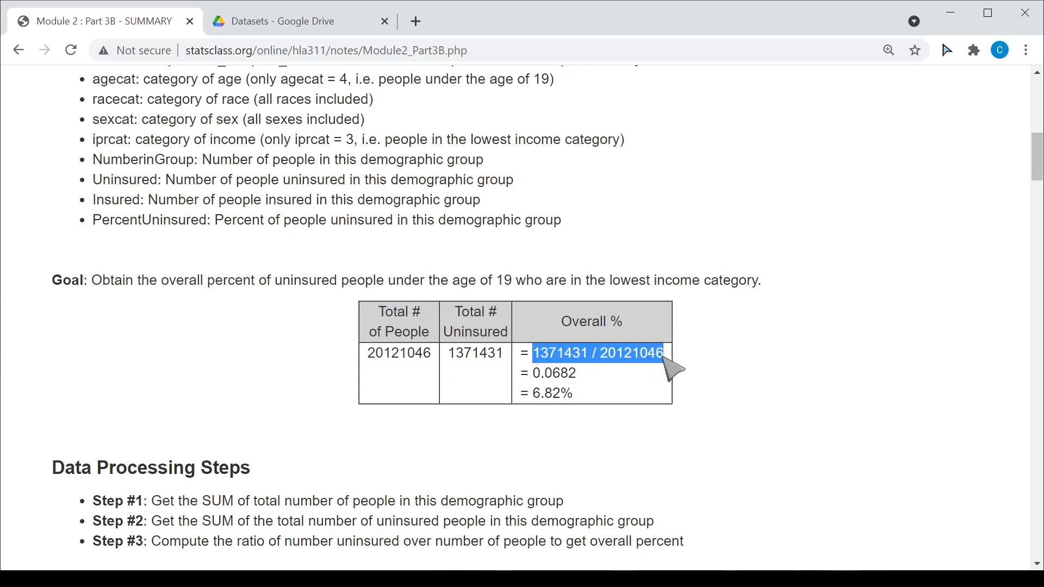
left_click_drag(574, 394, 521, 394)
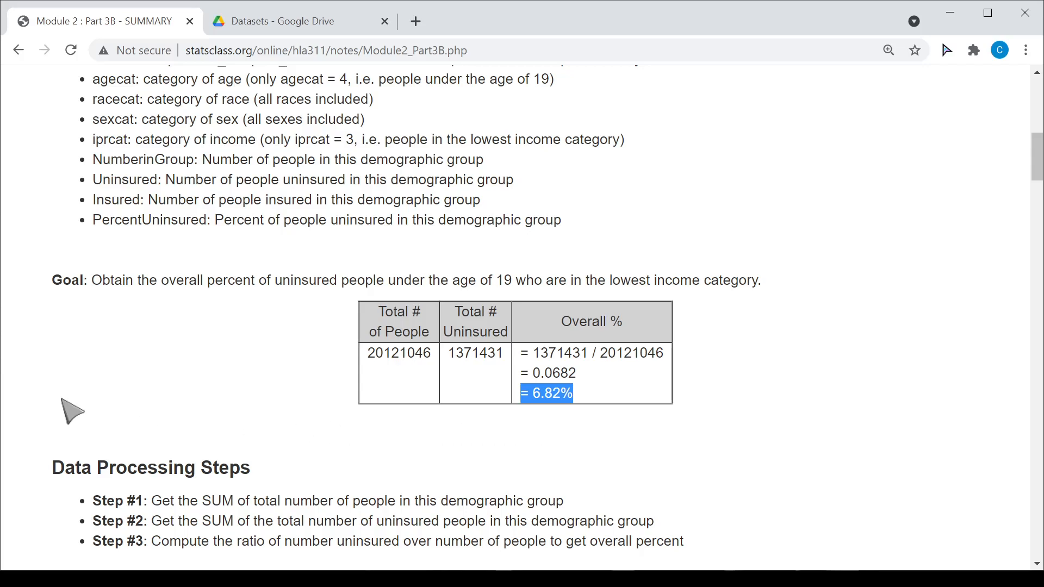
scroll(75, 424, "down", 3)
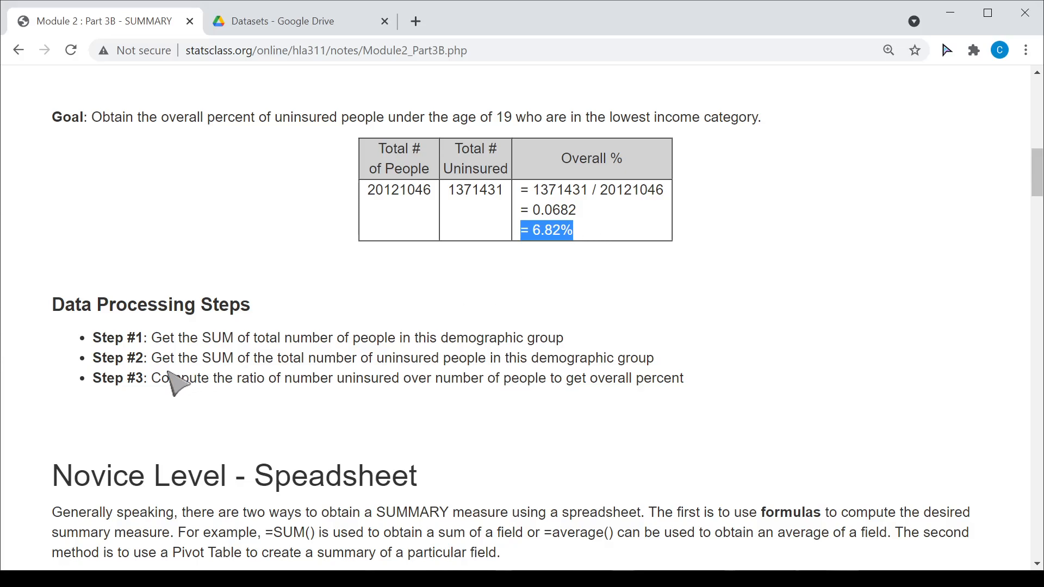
scroll(50, 409, "down", 6)
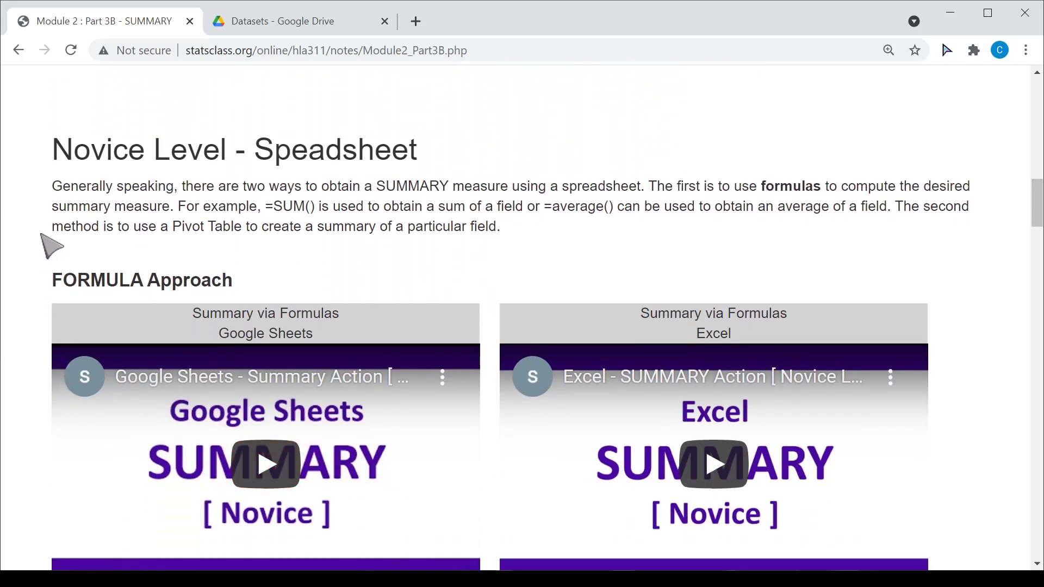
- Highlight the sentence about using formulas and its =SUM() and =average() examples in the Novice Level section
scroll(28, 233, "up", 1)
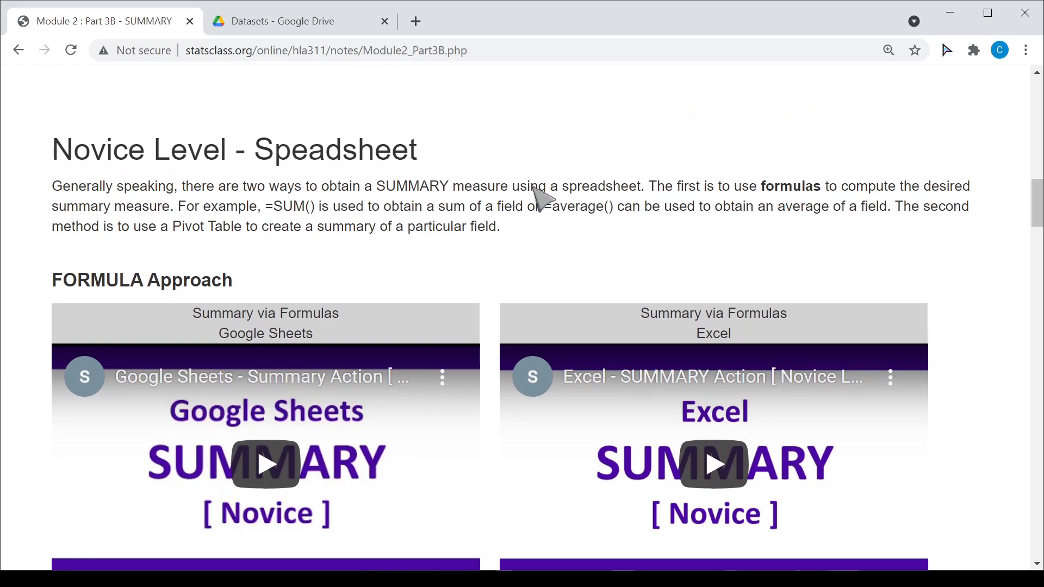
left_click_drag(762, 188, 174, 210)
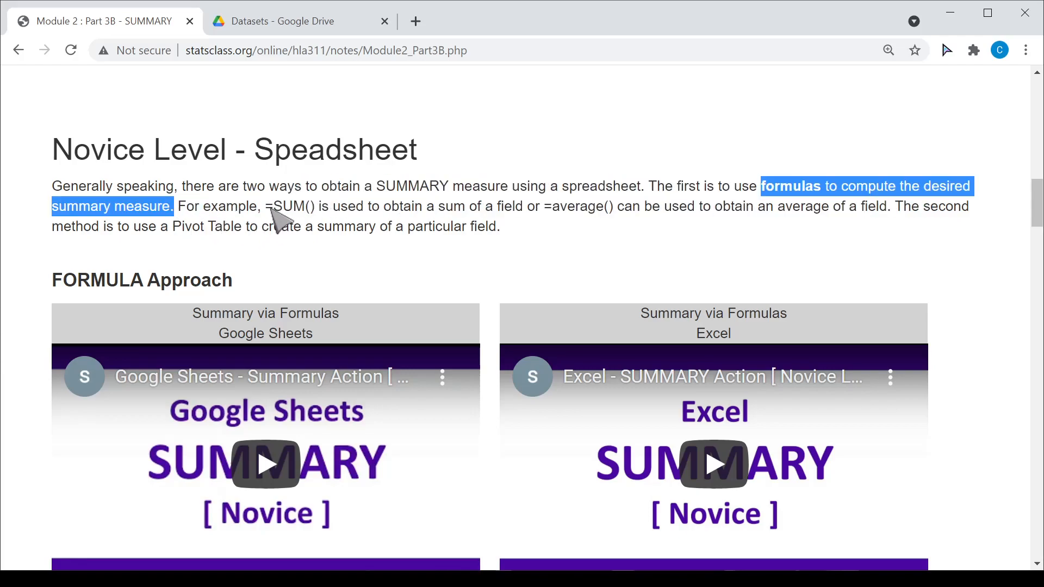
left_click_drag(266, 206, 318, 211)
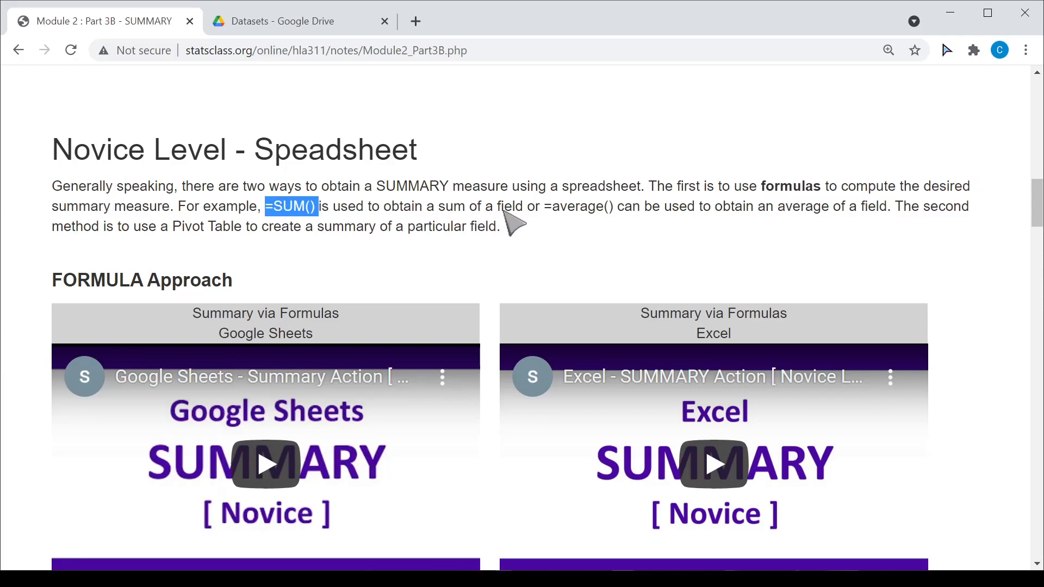
left_click_drag(544, 207, 613, 212)
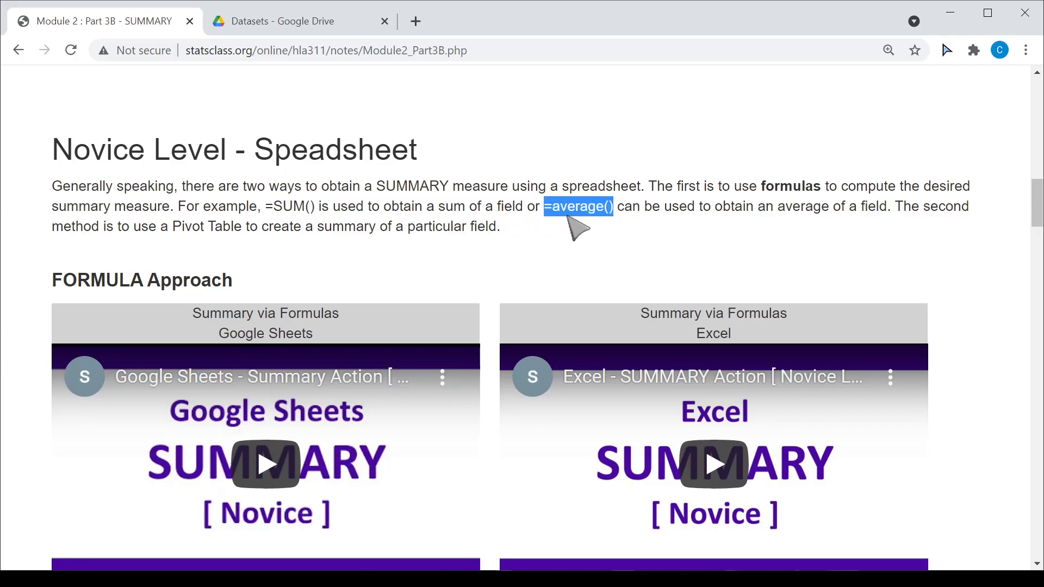
left_click_drag(315, 210, 268, 212)
scroll(443, 225, "up", 7)
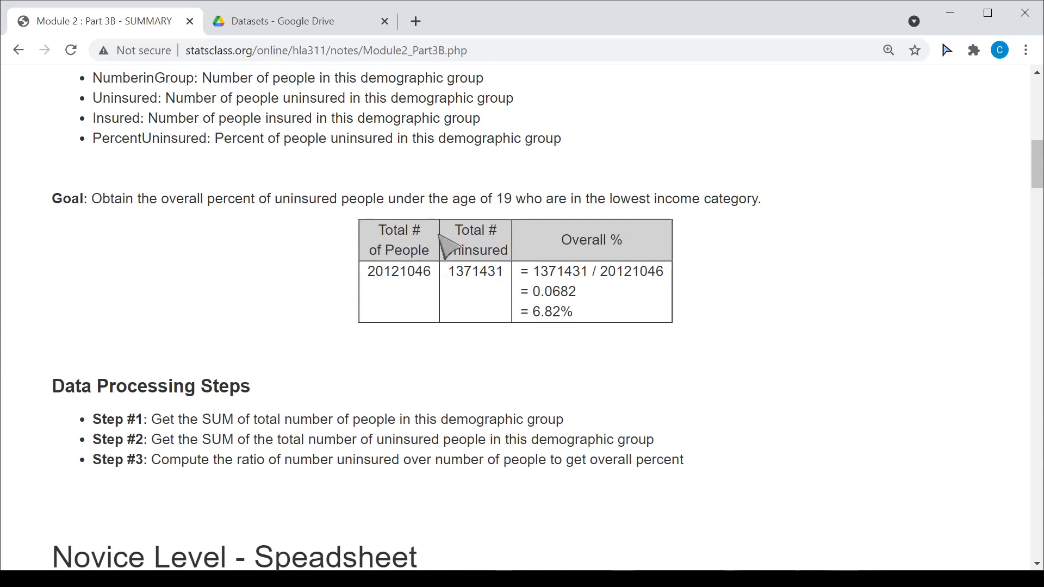
- Scroll past the Novice Level heading down to the FORMULA Approach videos for Google Sheets and Excel
scroll(412, 326, "down", 6)
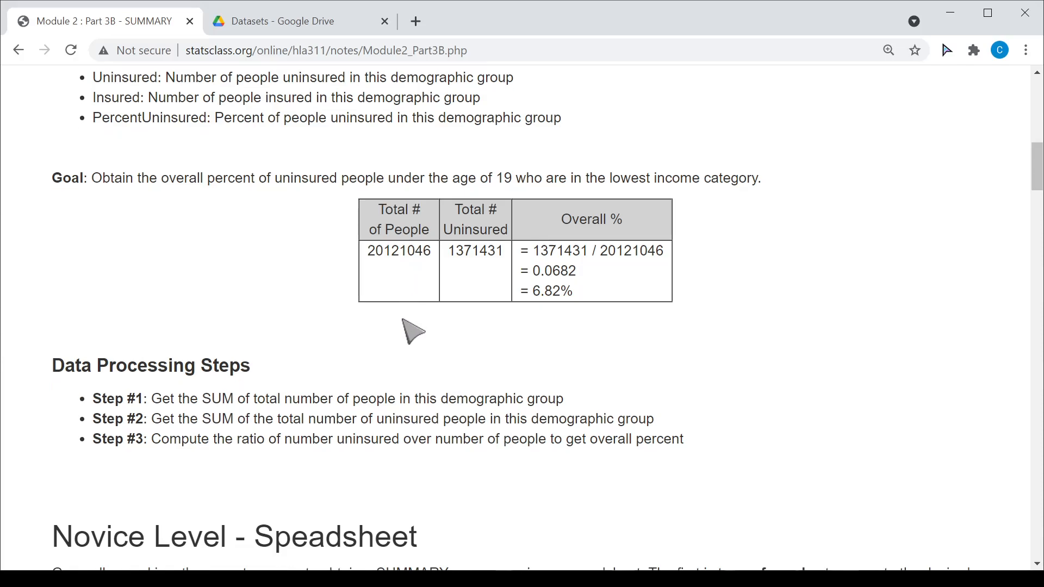
scroll(42, 333, "down", 5)
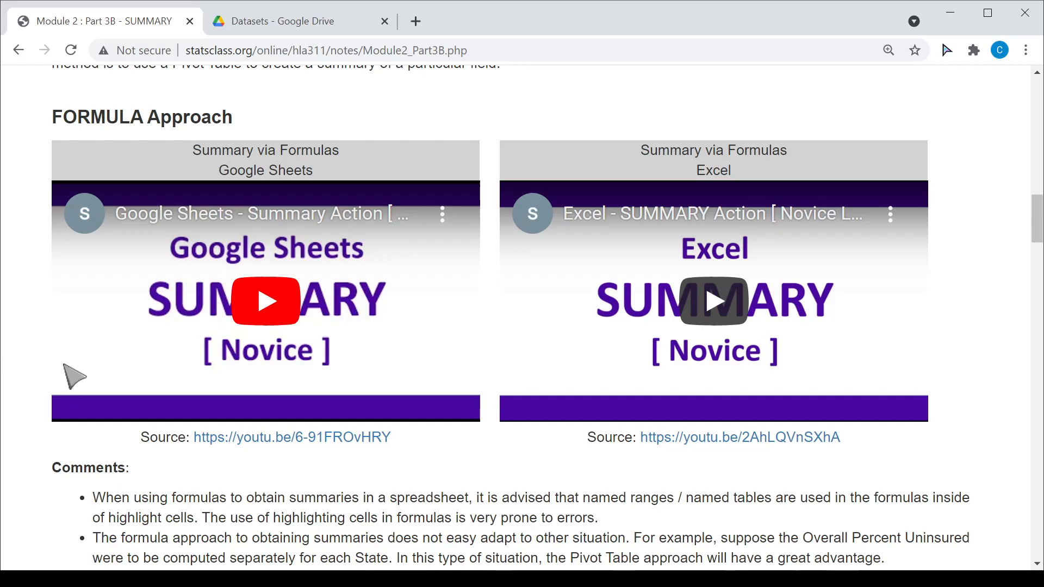
- Highlight the comments recommending named ranges and noting formulas don't adapt easily, then reach the Pivot Table section
scroll(68, 375, "down", 2)
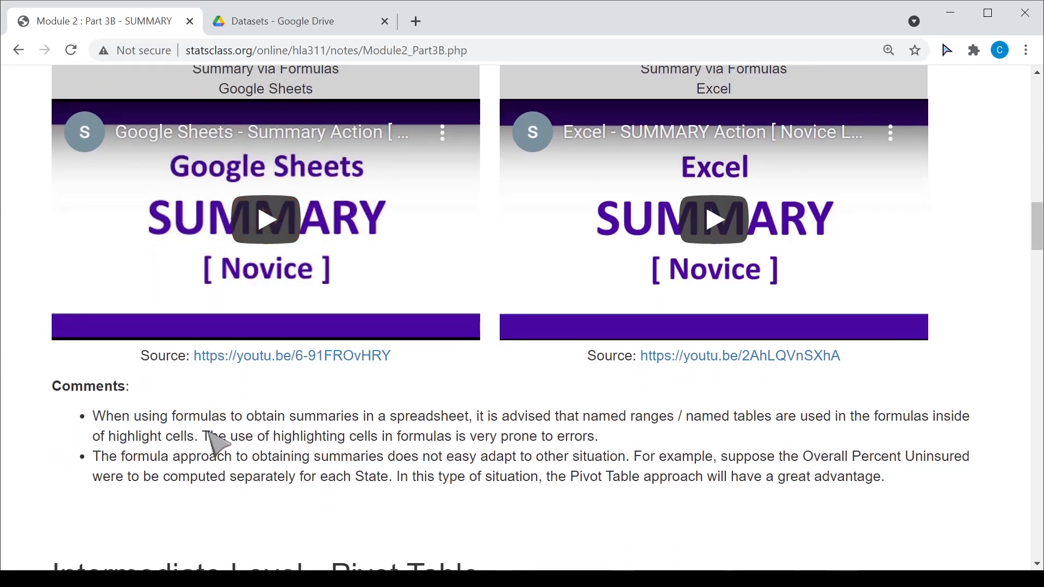
left_click_drag(477, 417, 782, 429)
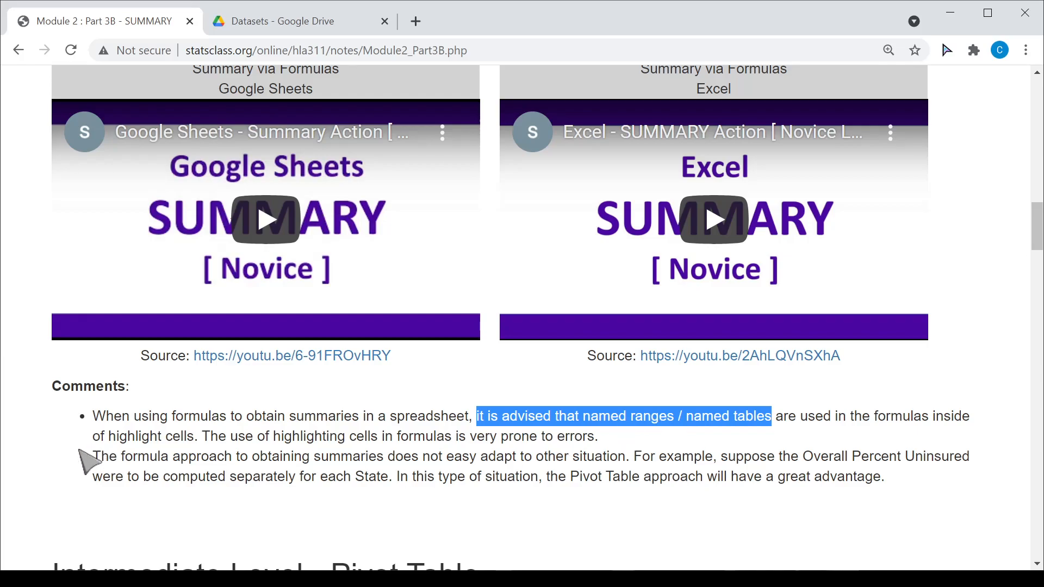
scroll(77, 468, "down", 2)
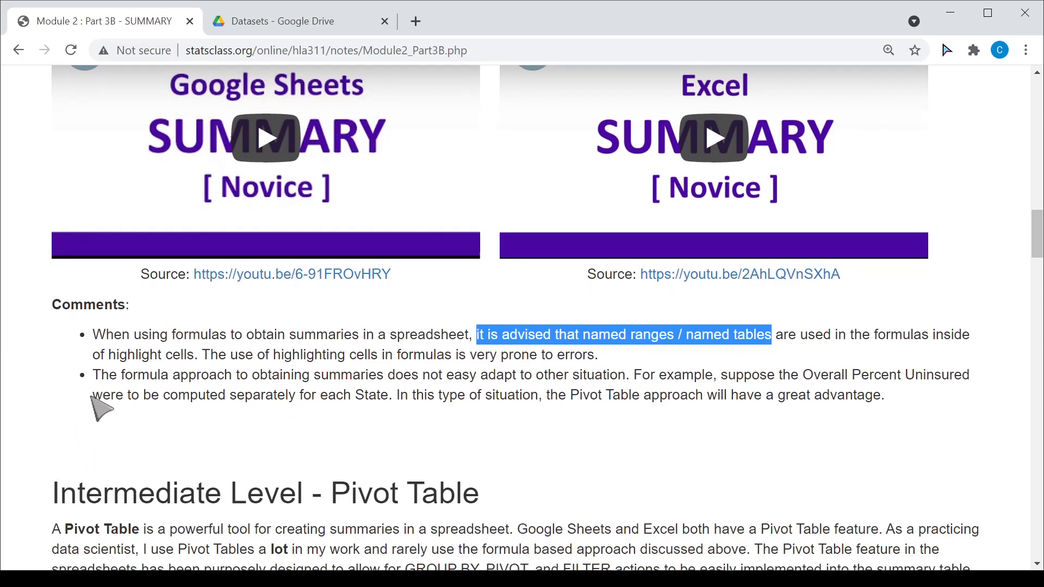
left_click_drag(395, 376, 626, 385)
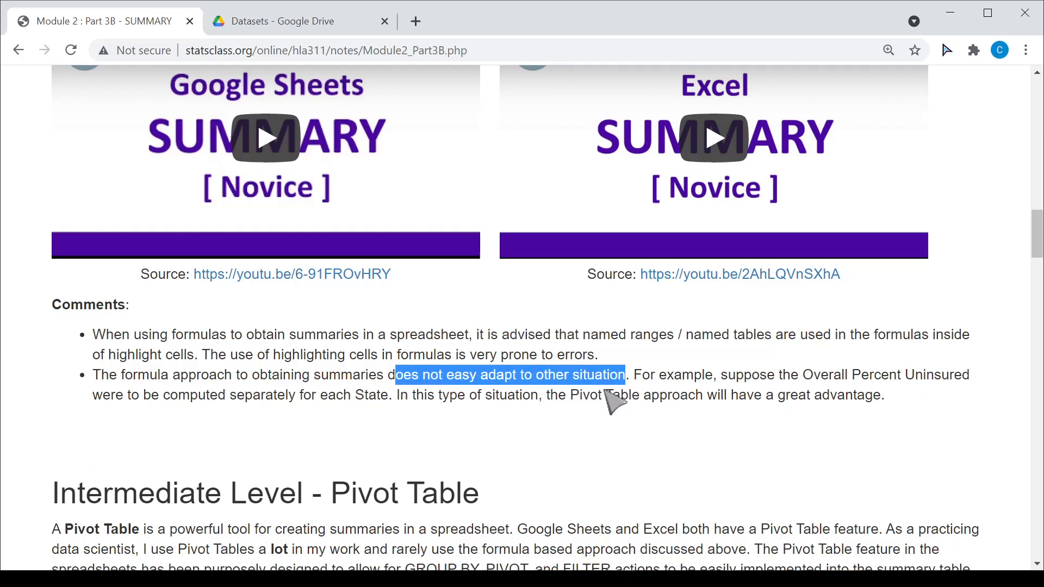
left_click(816, 381)
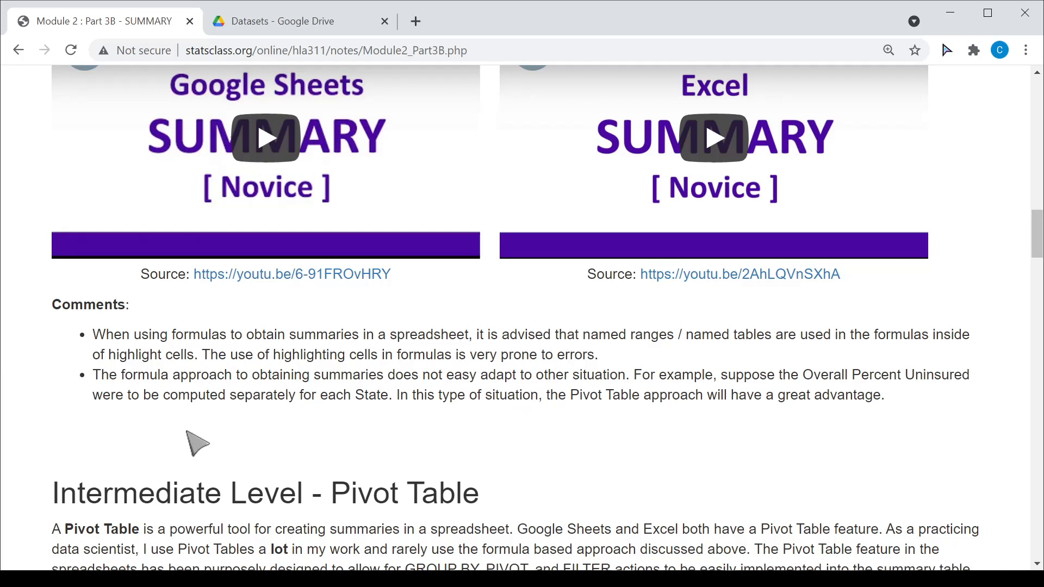
scroll(38, 438, "down", 6)
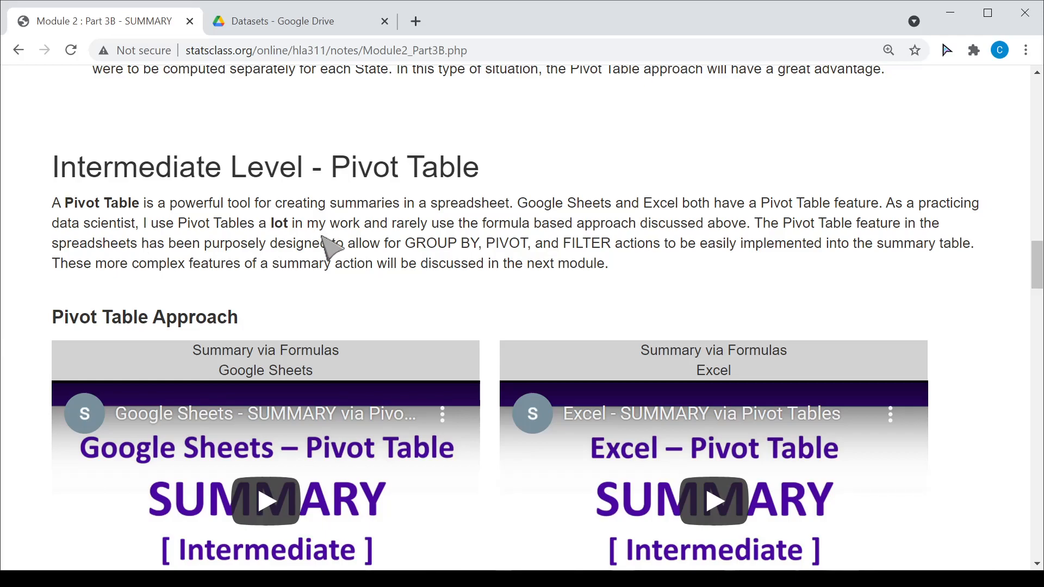
left_click_drag(393, 224, 535, 224)
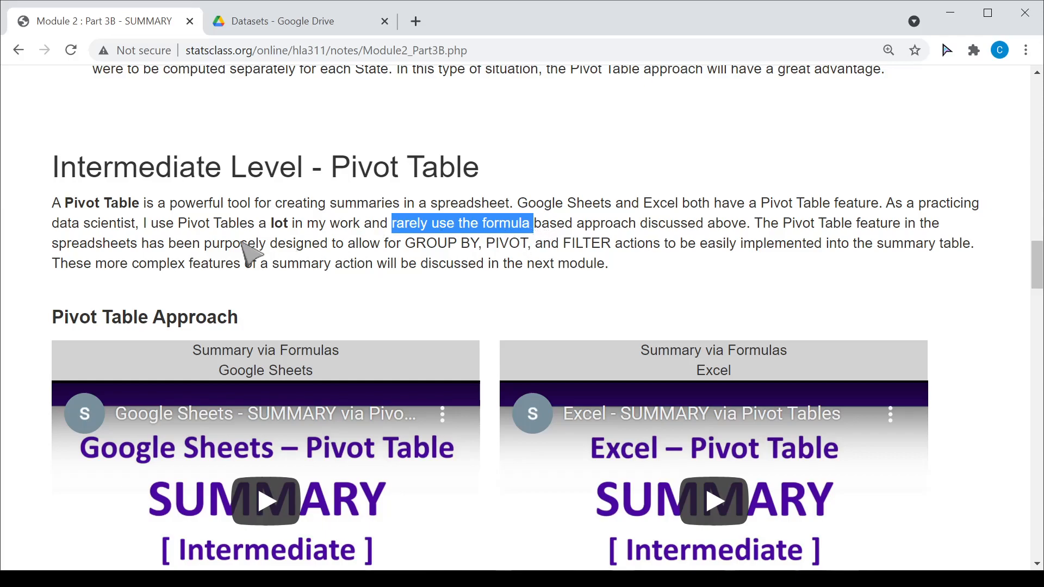
left_click(34, 265)
left_click_drag(389, 224, 538, 233)
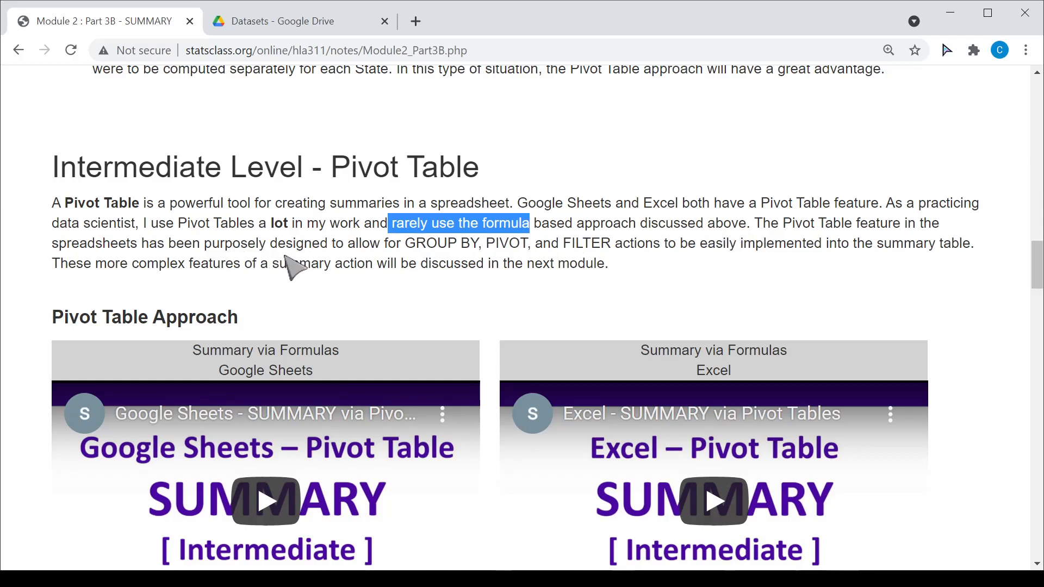
left_click(413, 249)
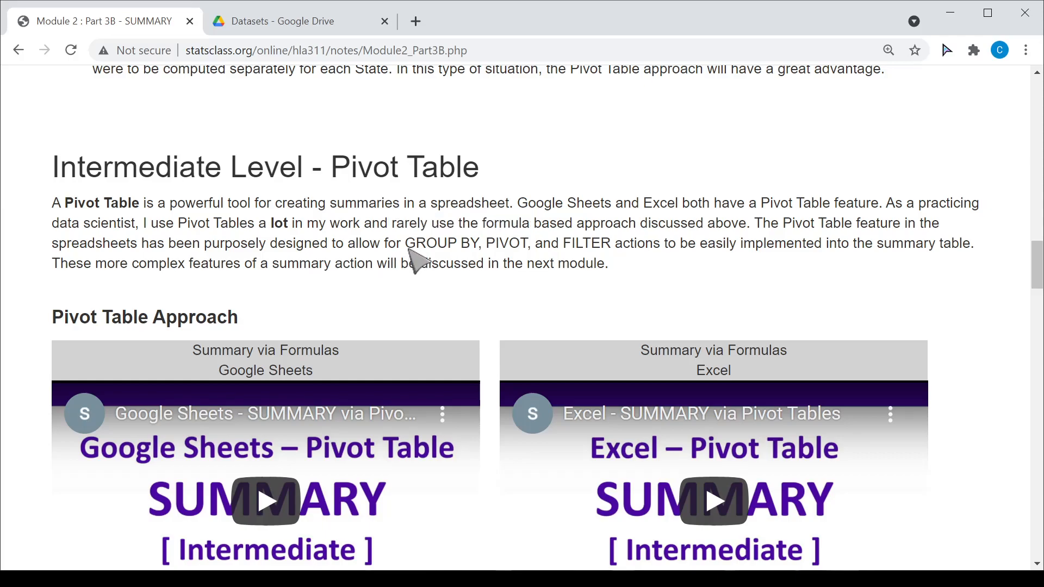
- Highlight 'GROUP BY, PIVOT, and FILTER', then scroll down to the Pivot Table Approach videos
left_click_drag(405, 243, 613, 251)
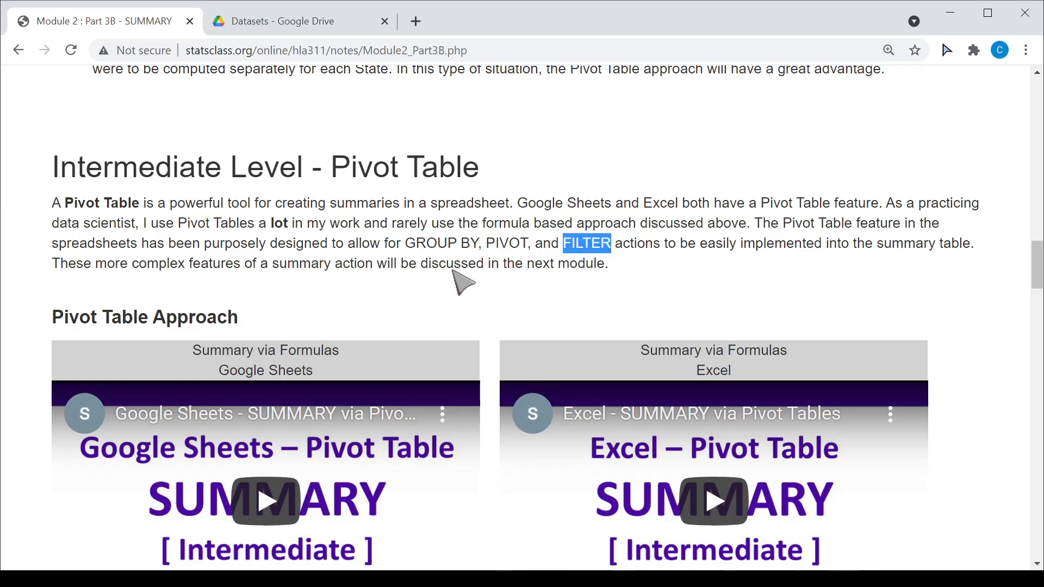
left_click(439, 262)
left_click_drag(406, 244, 610, 246)
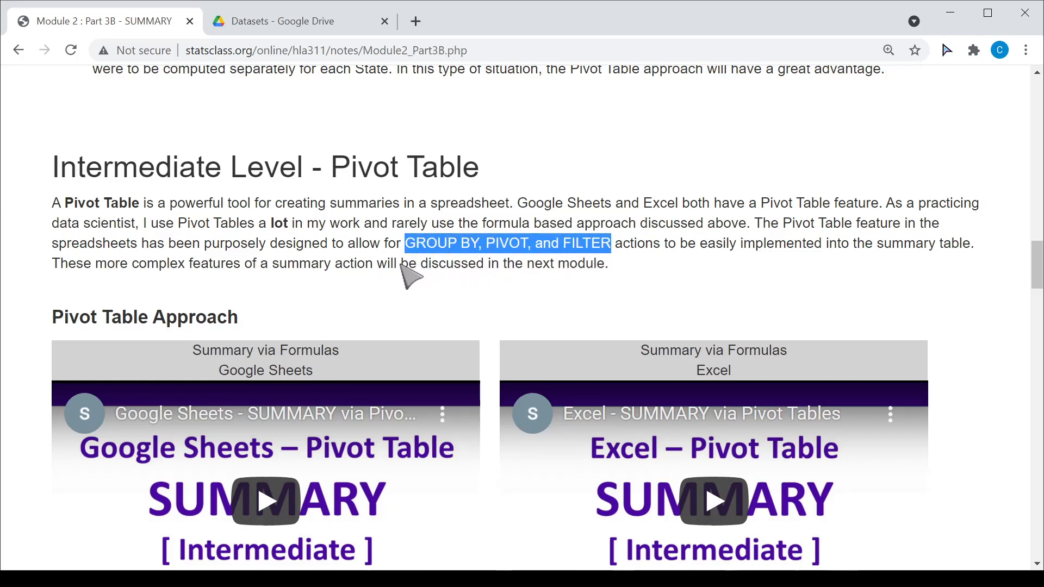
left_click(52, 245)
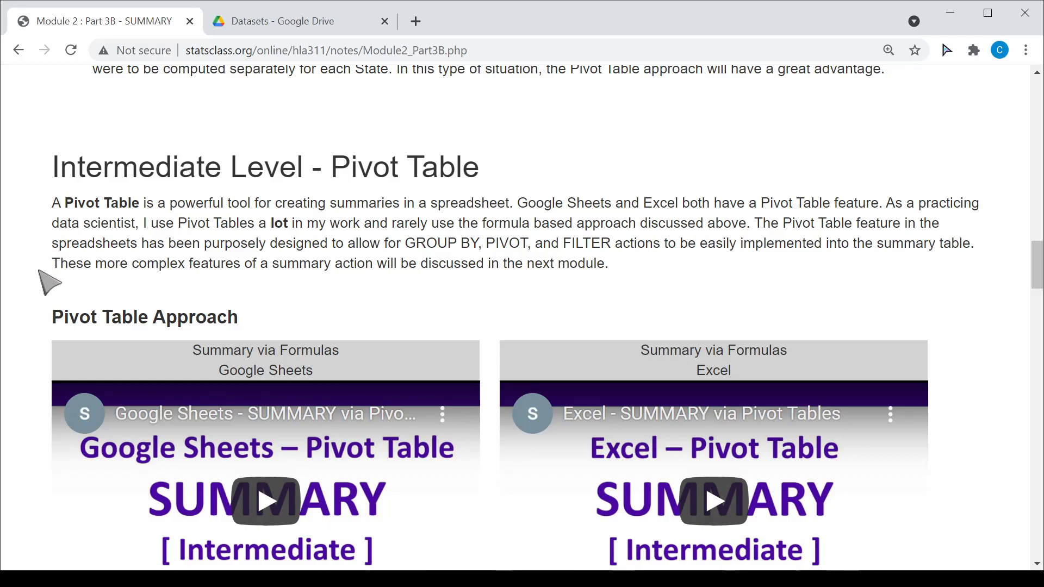
scroll(52, 265, "down", 3)
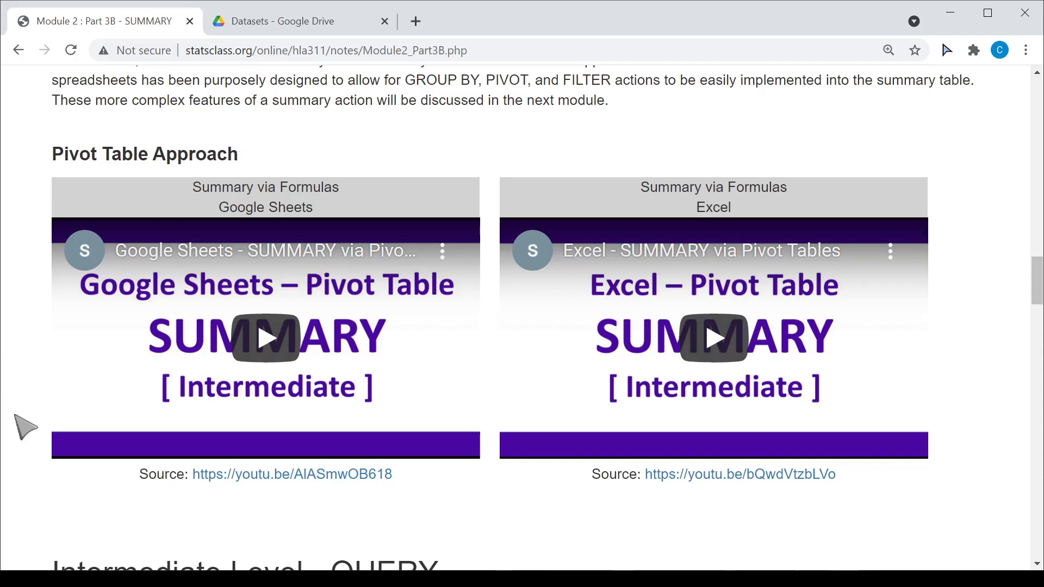
- Scroll past the Intermediate Level QUERY video to the =QUERY( SAHIE, "SELECT SUM(K) / SUM(J)") statement
scroll(27, 430, "down", 1)
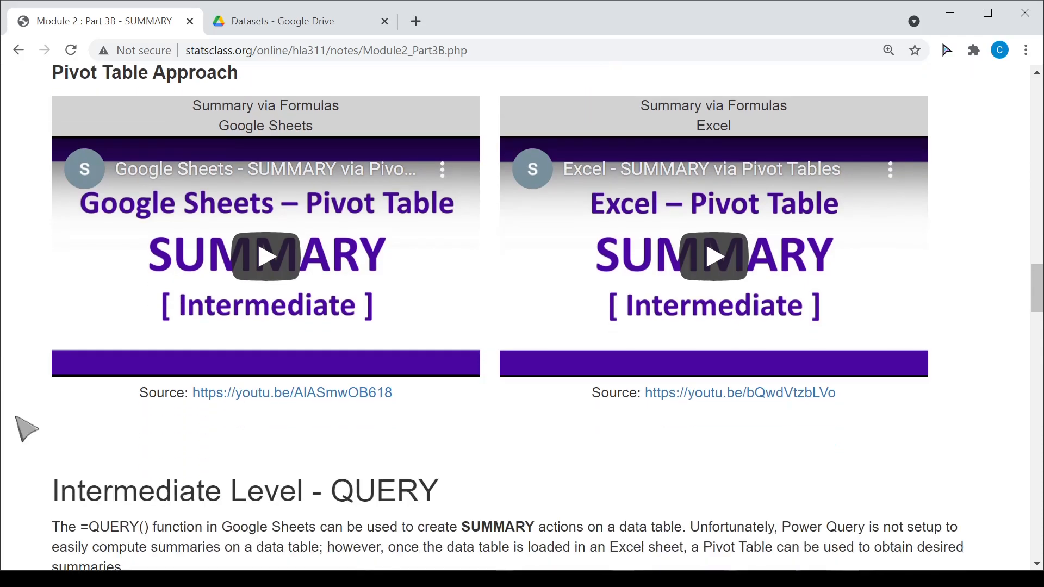
scroll(25, 428, "down", 3)
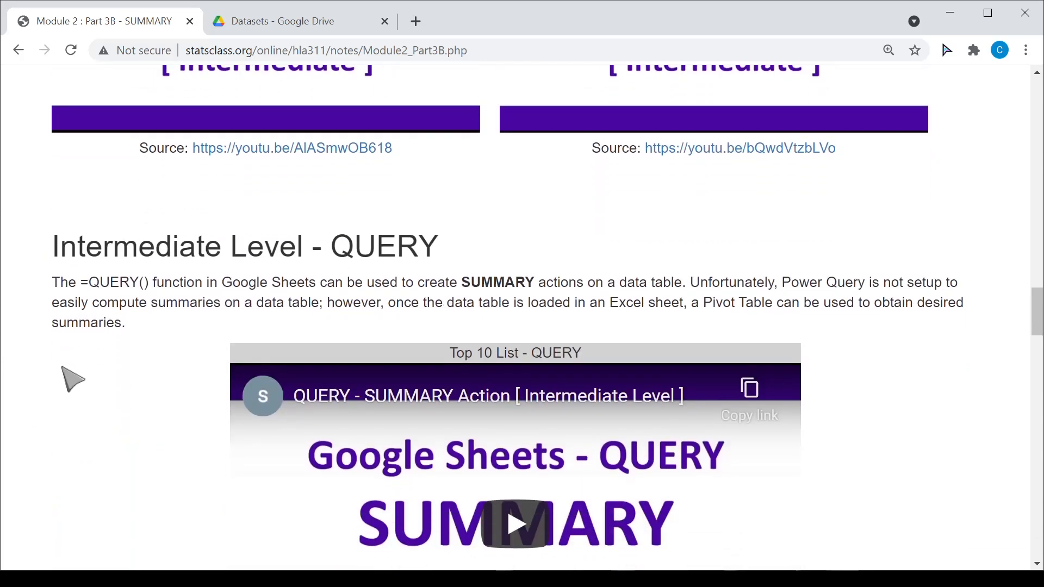
scroll(85, 333, "down", 2)
scroll(95, 321, "up", 1)
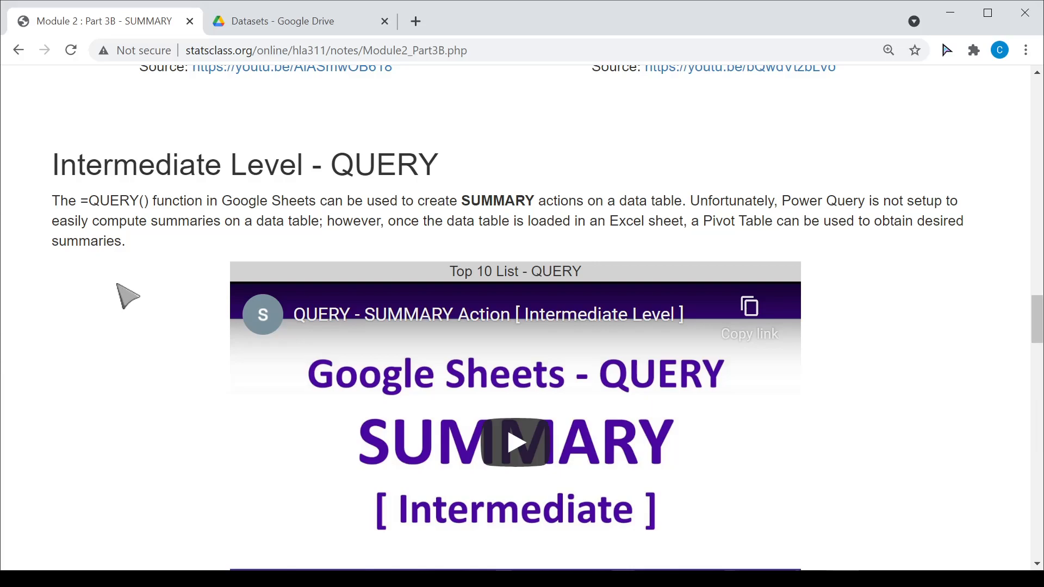
scroll(134, 336, "down", 5)
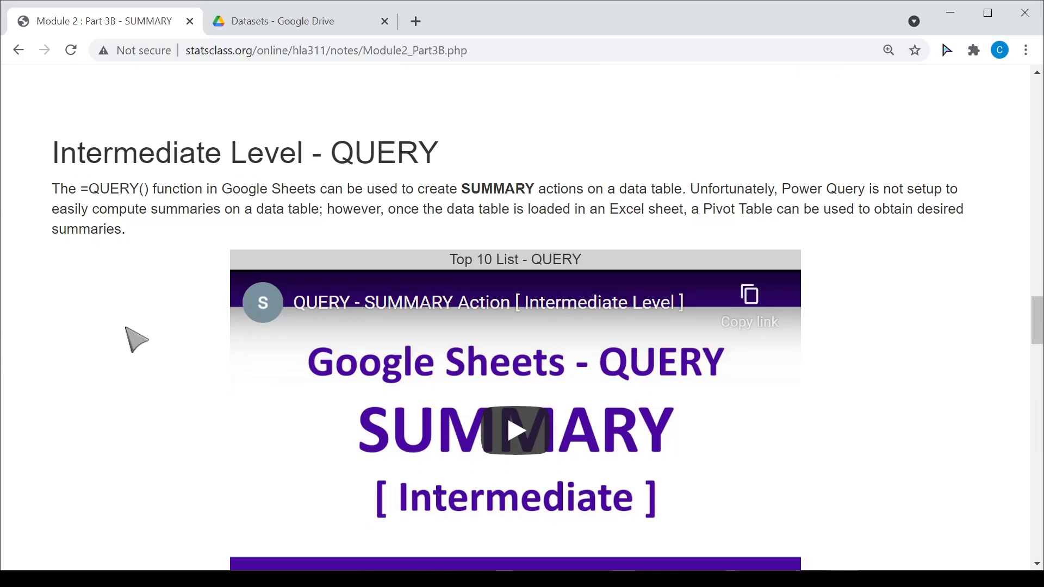
scroll(135, 336, "down", 4)
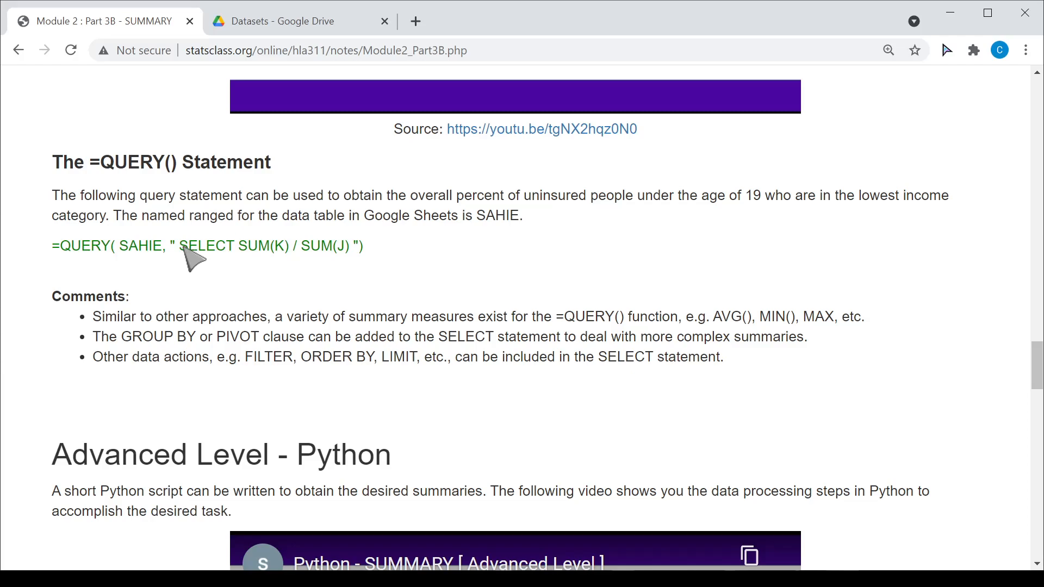
- Highlight SUM(K) and SUM(J) in the QUERY formula, then scroll back up to the Pivot Table section
left_click_drag(179, 248, 288, 249)
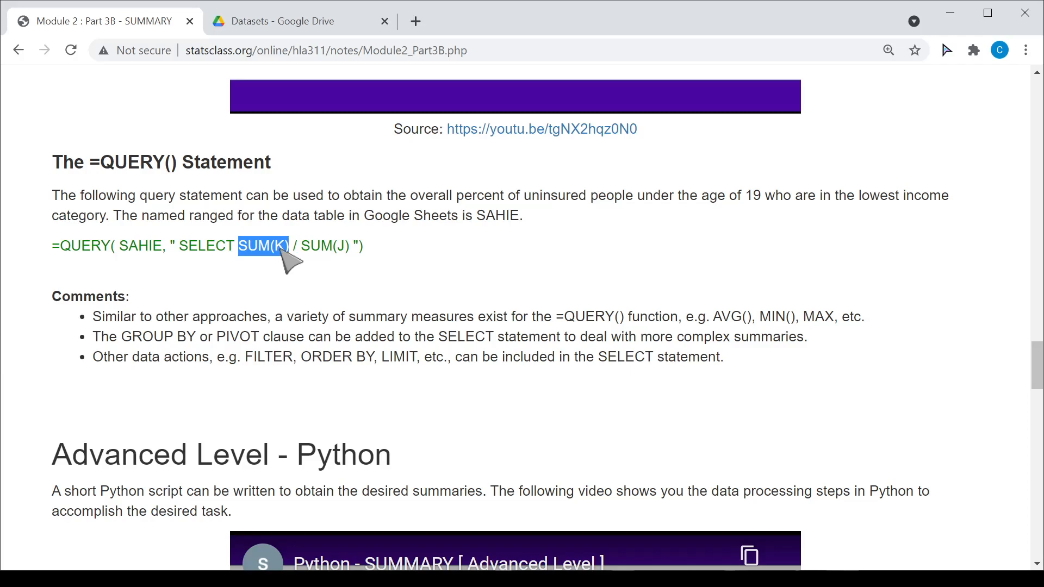
left_click_drag(302, 249, 350, 252)
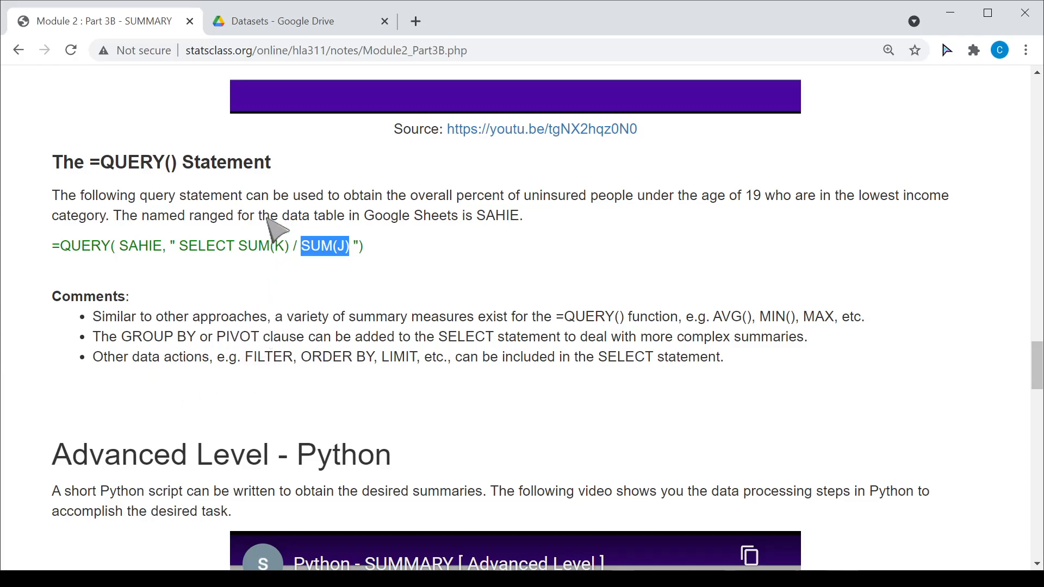
scroll(208, 298, "up", 15)
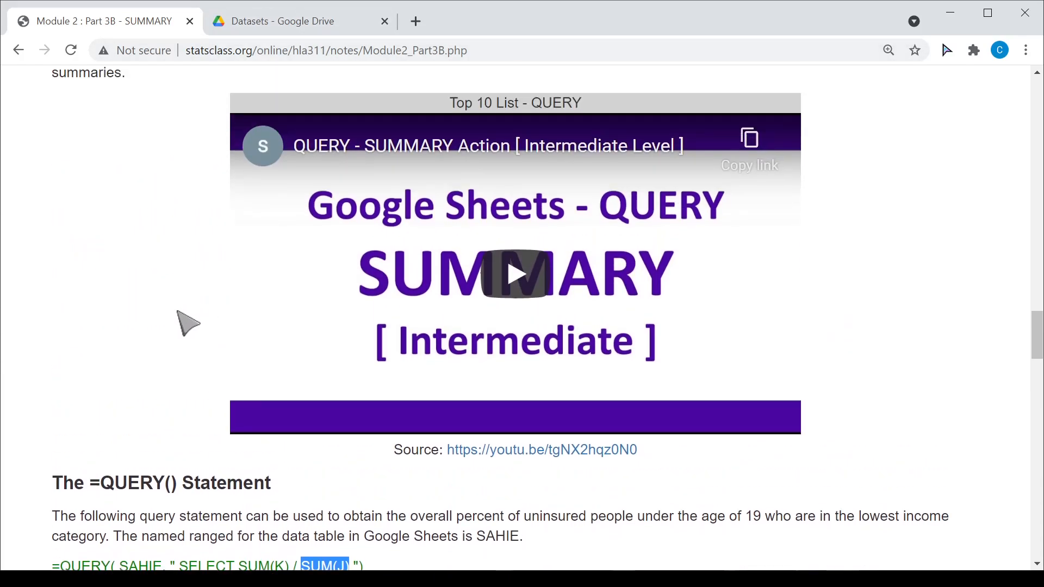
scroll(157, 333, "up", 3)
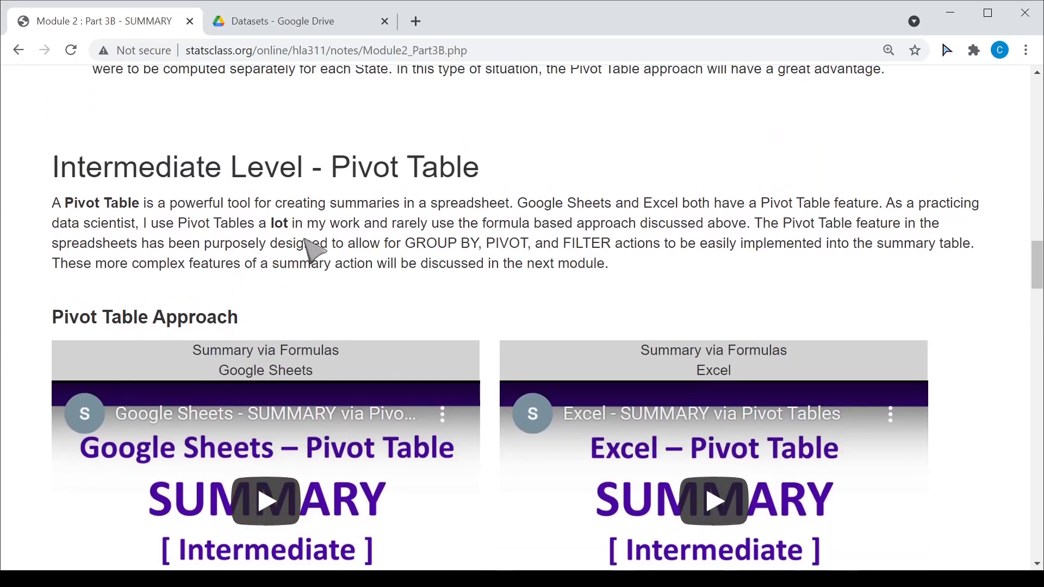
- Open SAHIE_CountyData_Children_Poorest.csv from the Drive Datasets folder with Google Sheets
left_click(314, 32)
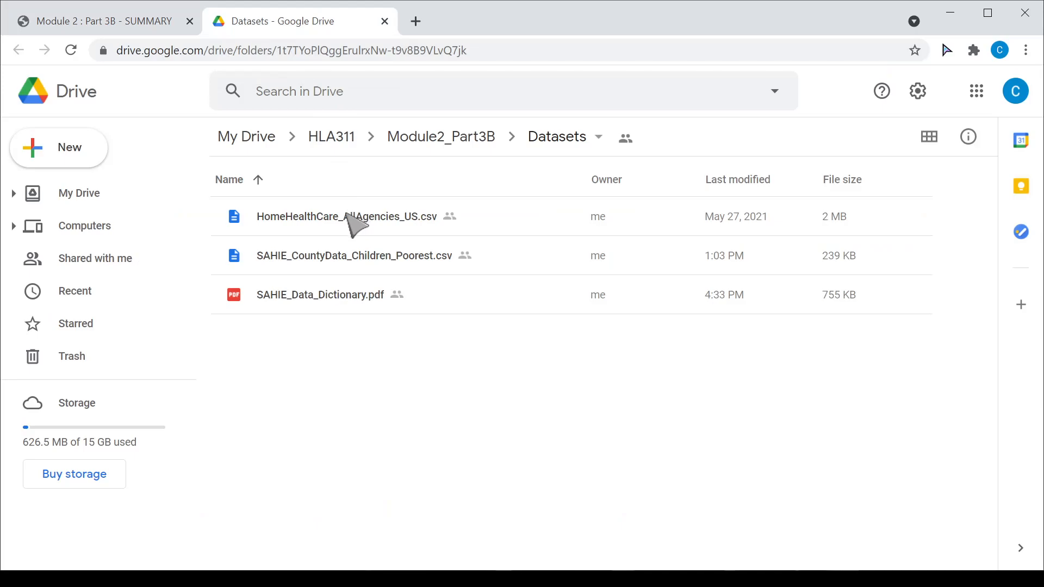
double_click(328, 255)
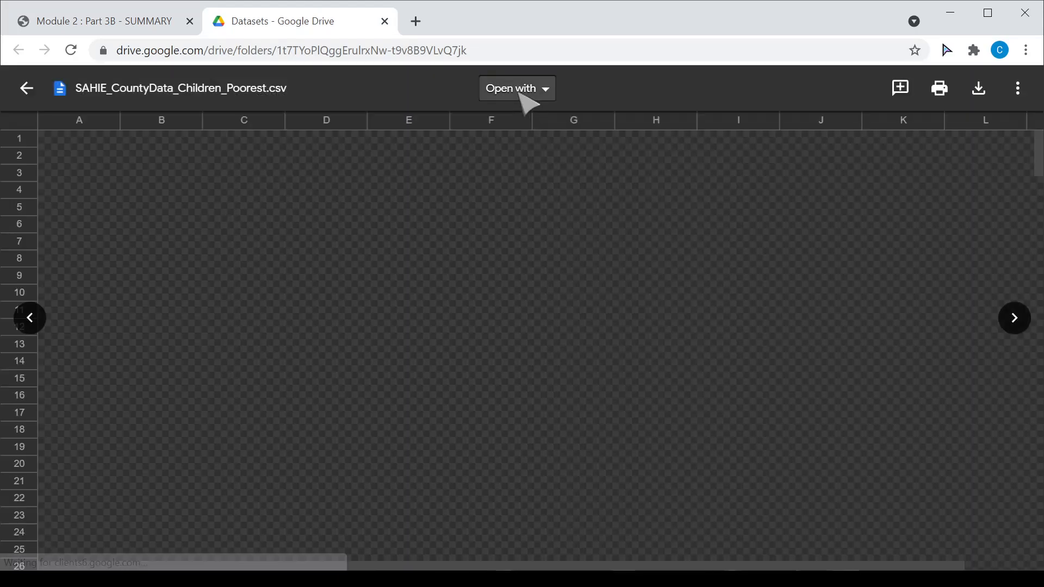
left_click(516, 88)
left_click(538, 169)
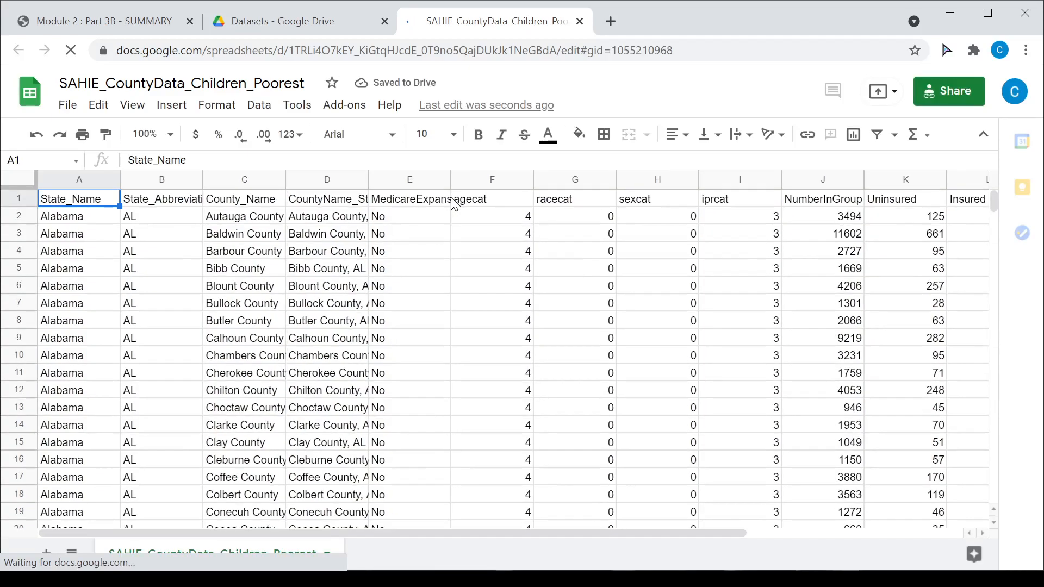
- Check the NumberInGroup (J) and Uninsured (K) column totals, then select the entire sheet and open Data
left_click_drag(348, 535, 525, 534)
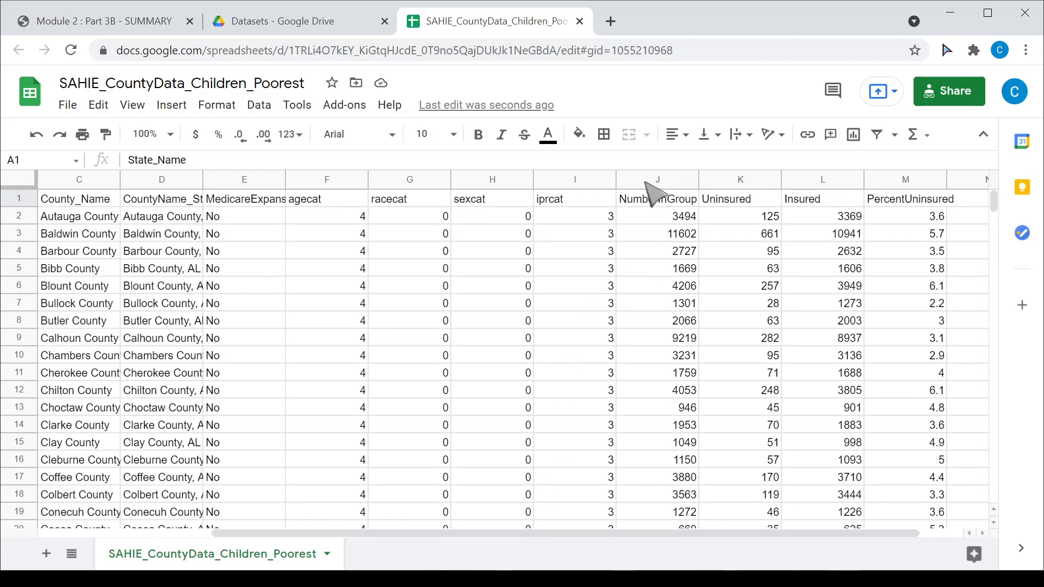
left_click(656, 181)
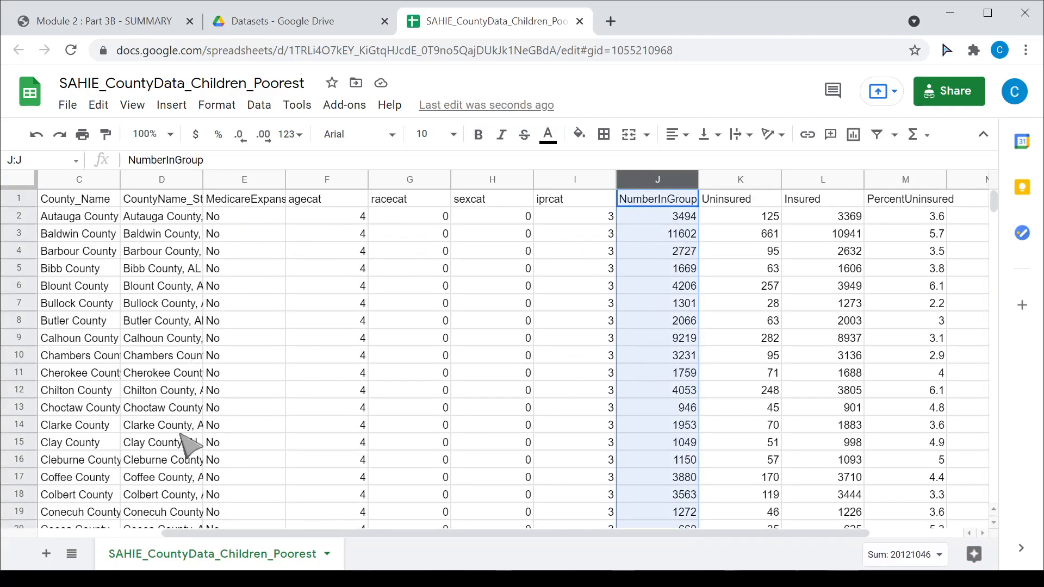
left_click(750, 180)
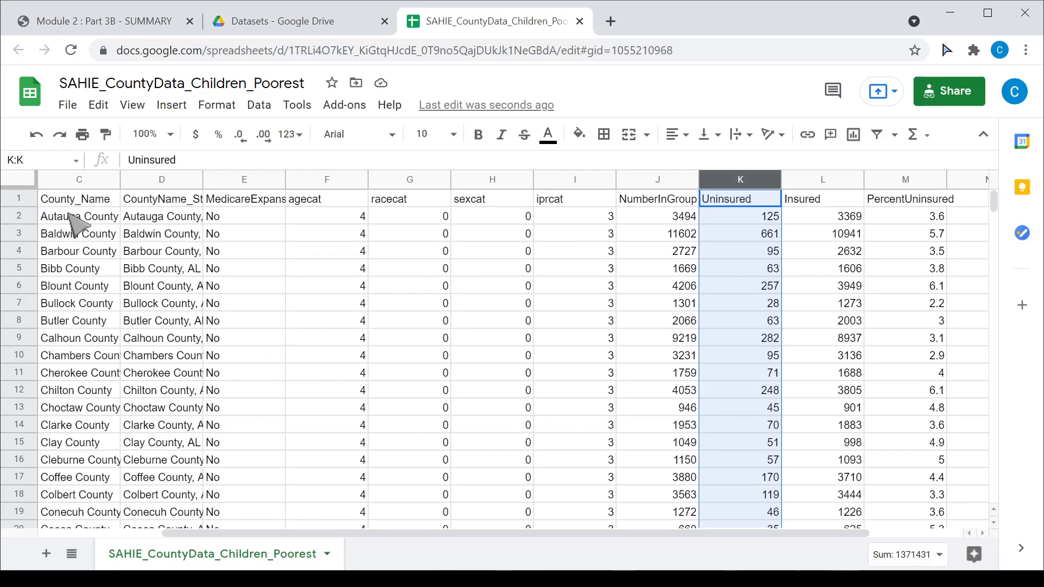
left_click_drag(408, 532, 223, 511)
left_click(21, 181)
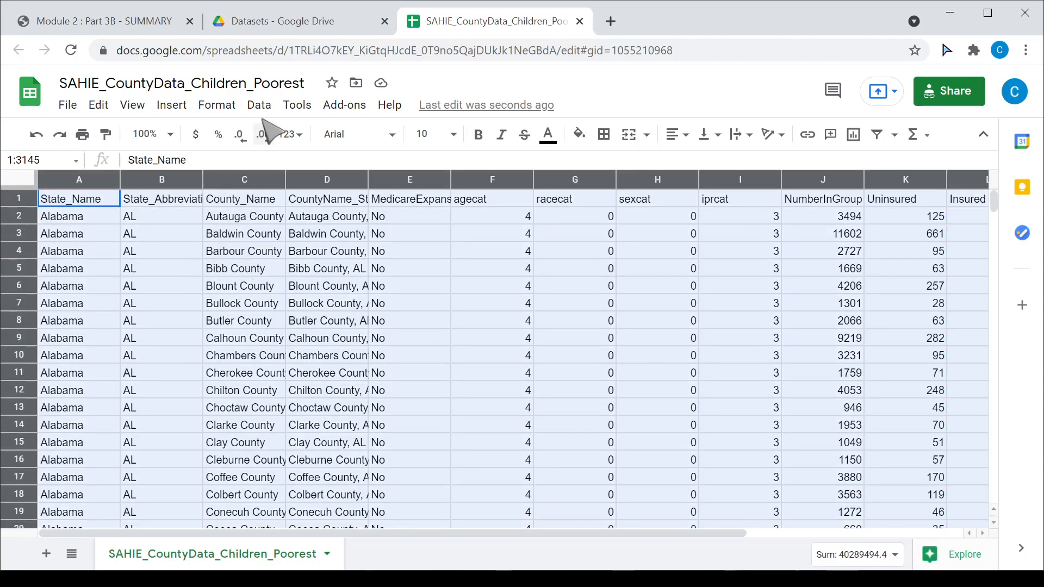
left_click(259, 105)
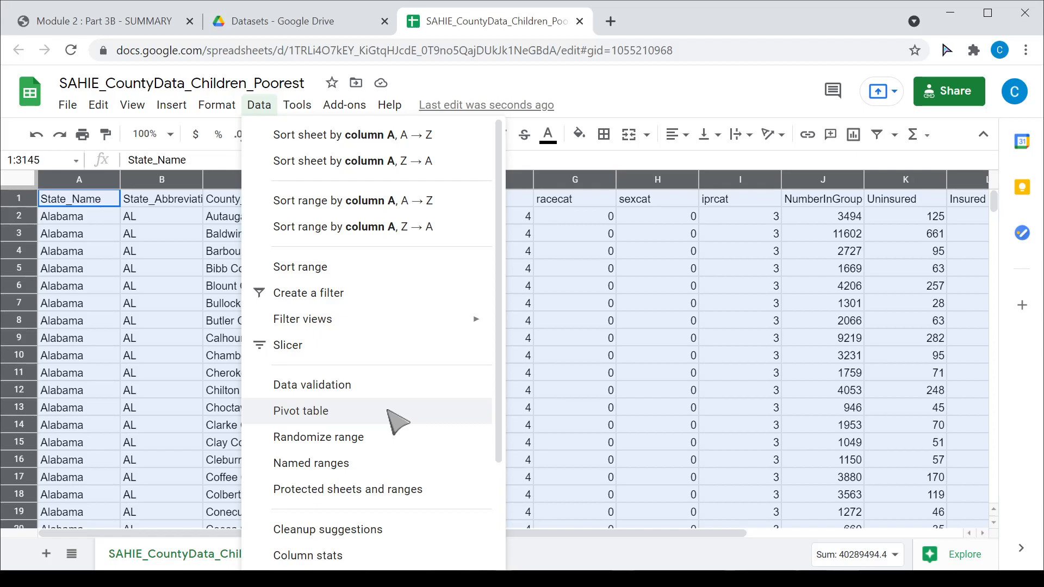
- Insert a pivot table of the full SAHIE data range on a new sheet, Pivot Table 1
left_click(359, 419)
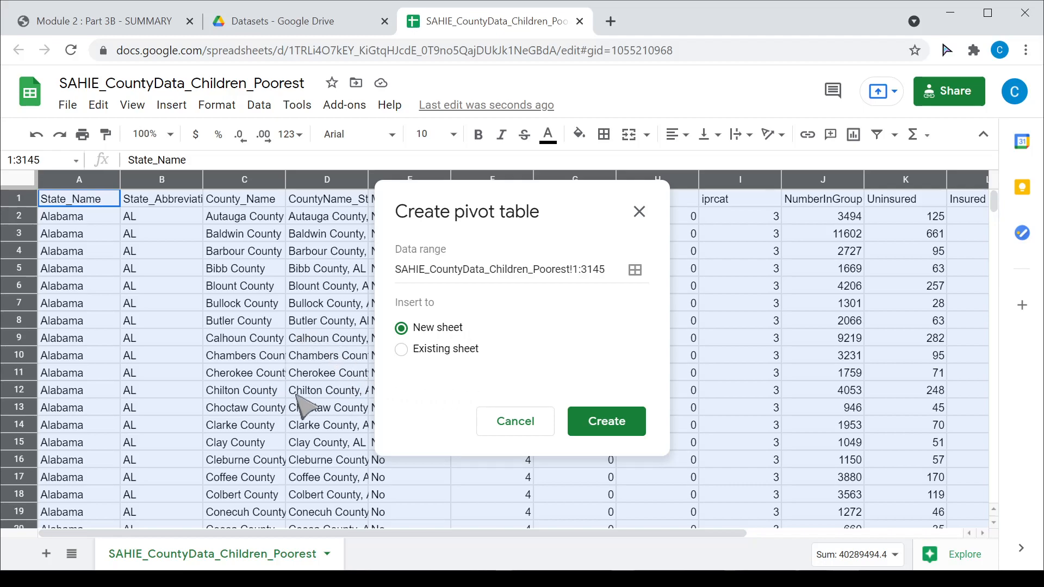
left_click(614, 424)
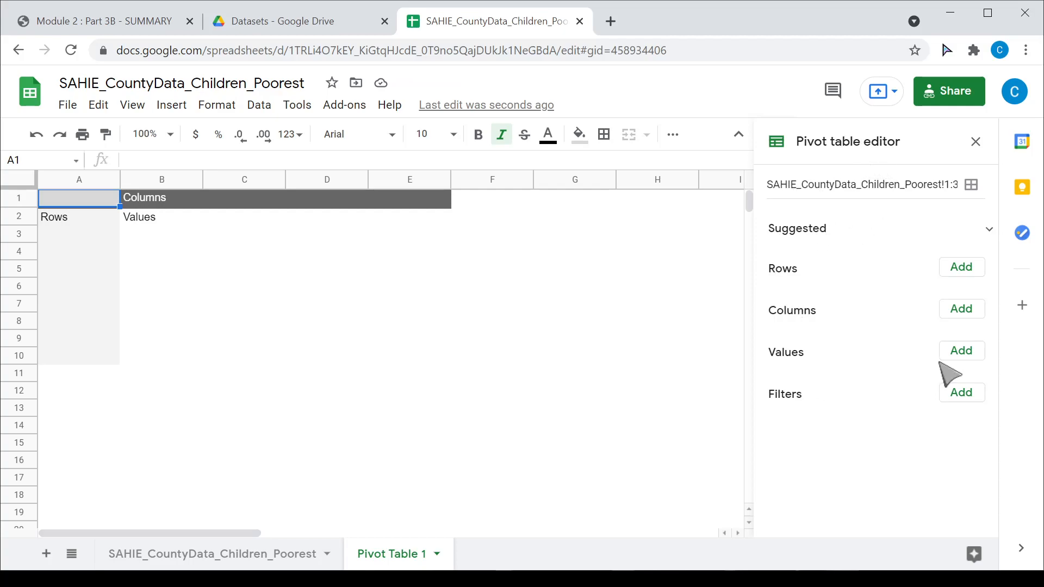
- Add NumberInGroup as a summed pivot value (20121046) and zoom the sheet to 150%
left_click(968, 359)
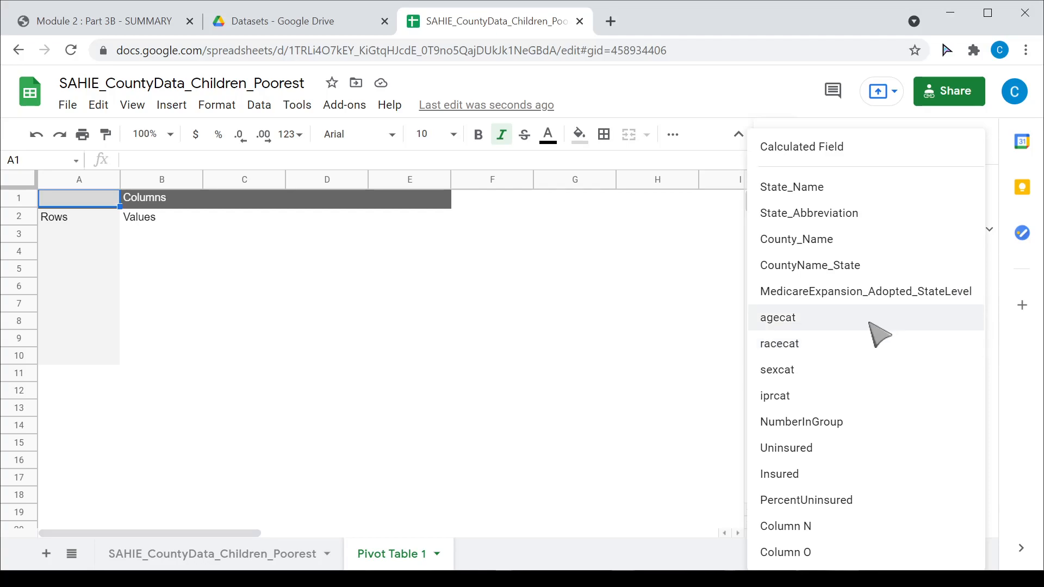
left_click(846, 424)
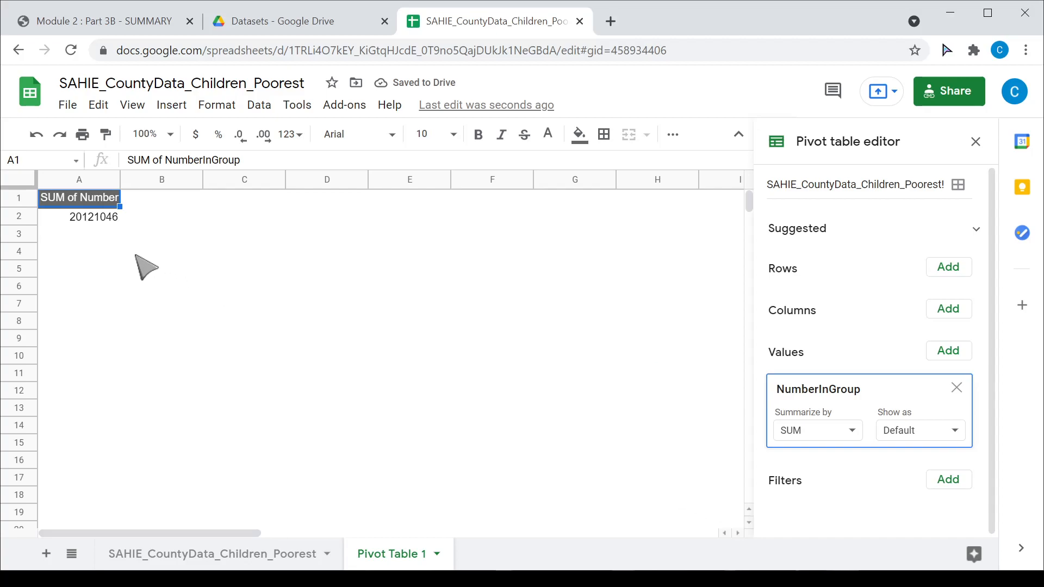
left_click(170, 135)
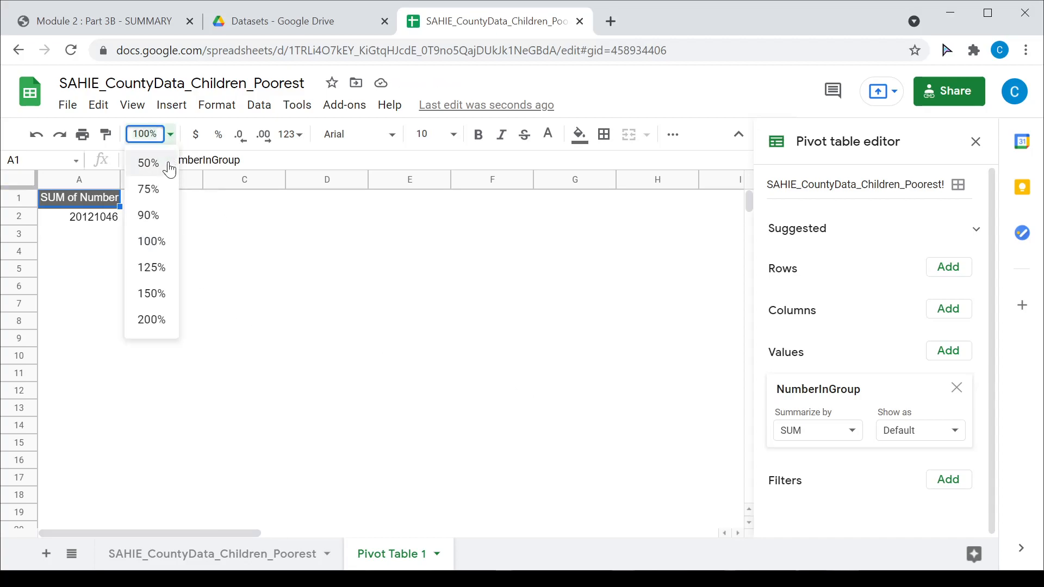
left_click(158, 294)
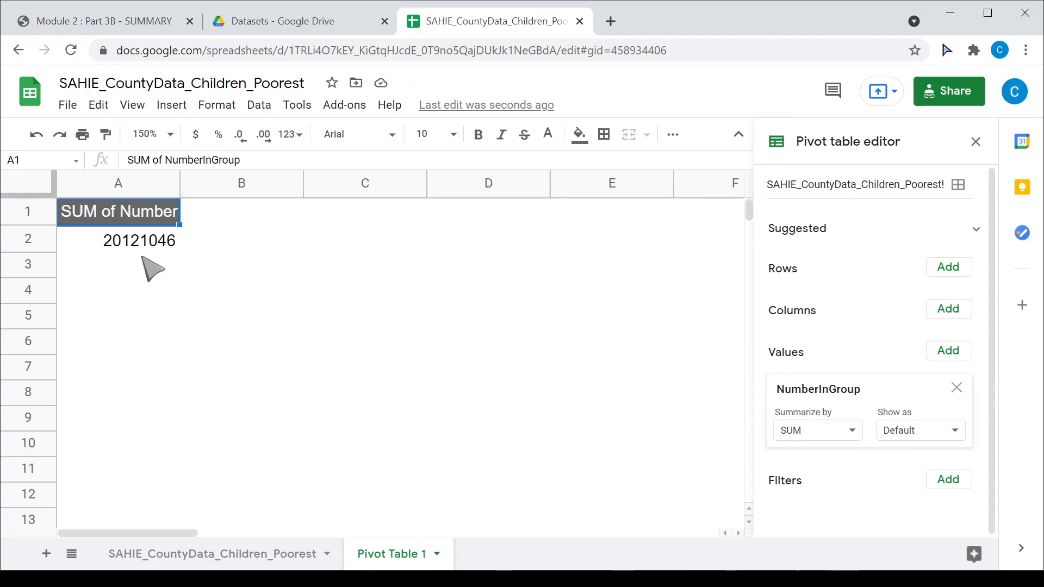
left_click(99, 220)
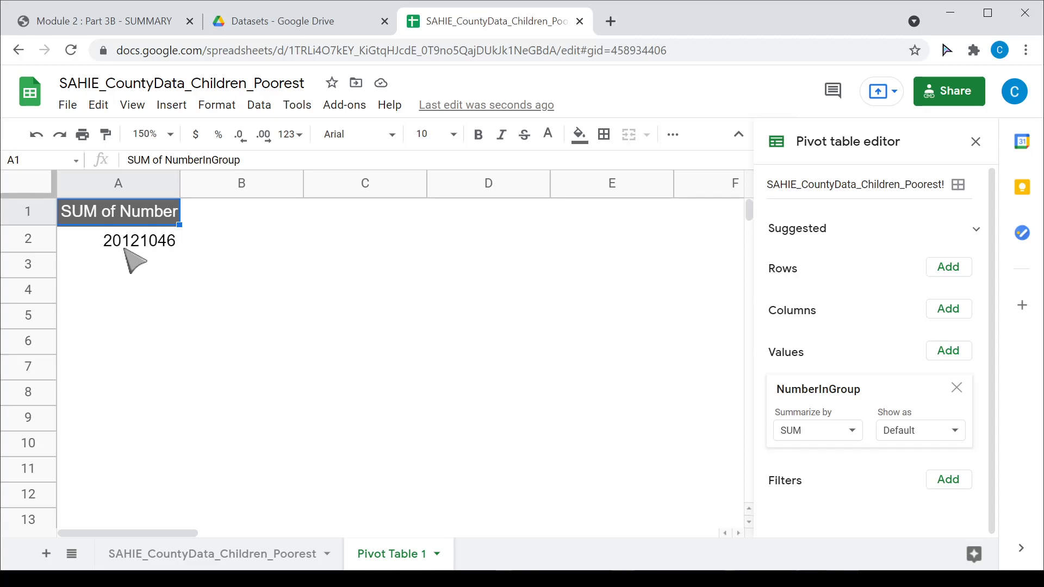
- Keep NumberInGroup summarized by SUM, shown as Default, and widen column A to fit its heading
left_click(851, 432)
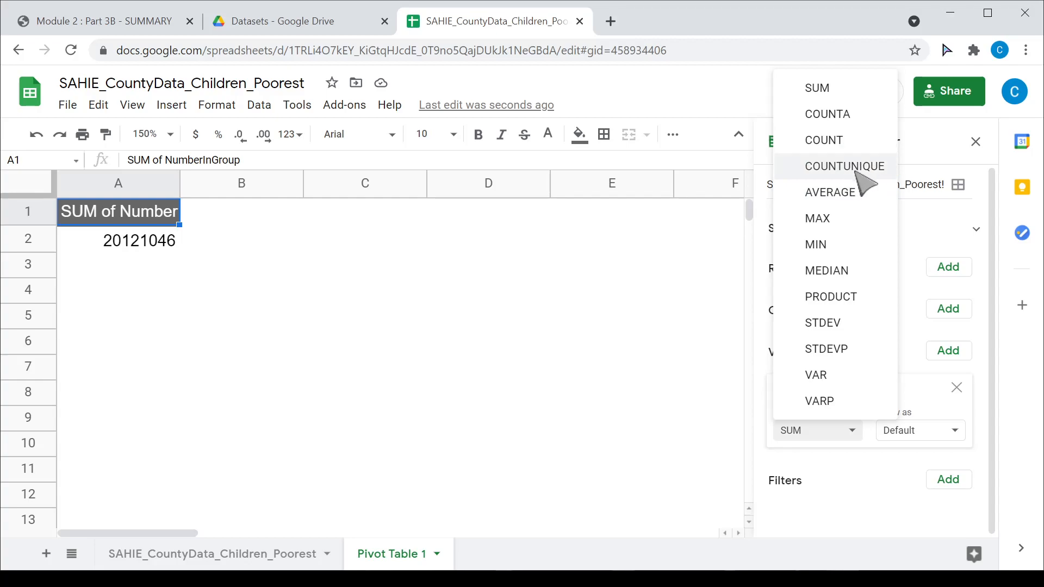
left_click(875, 479)
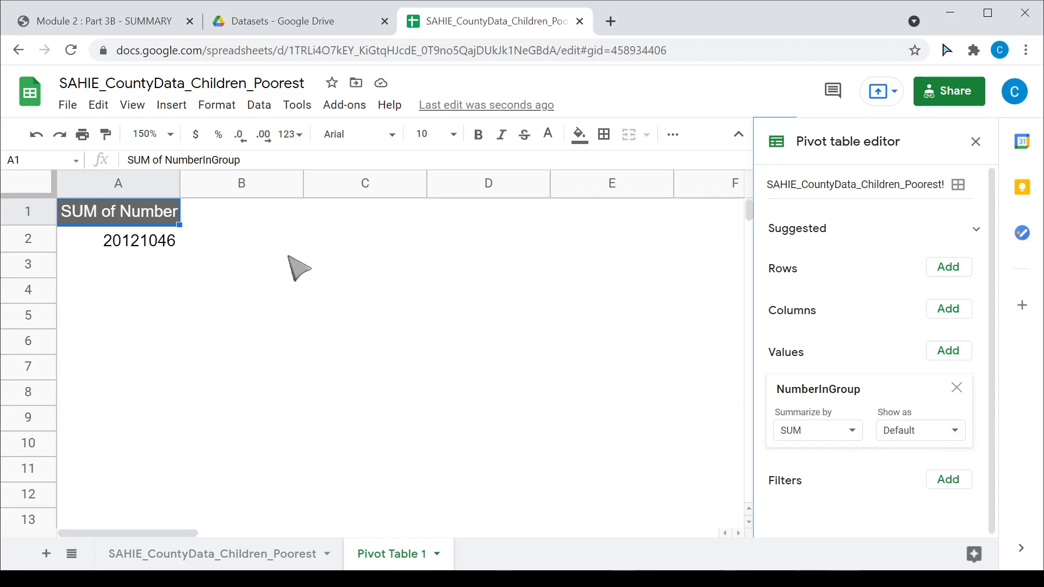
left_click(924, 430)
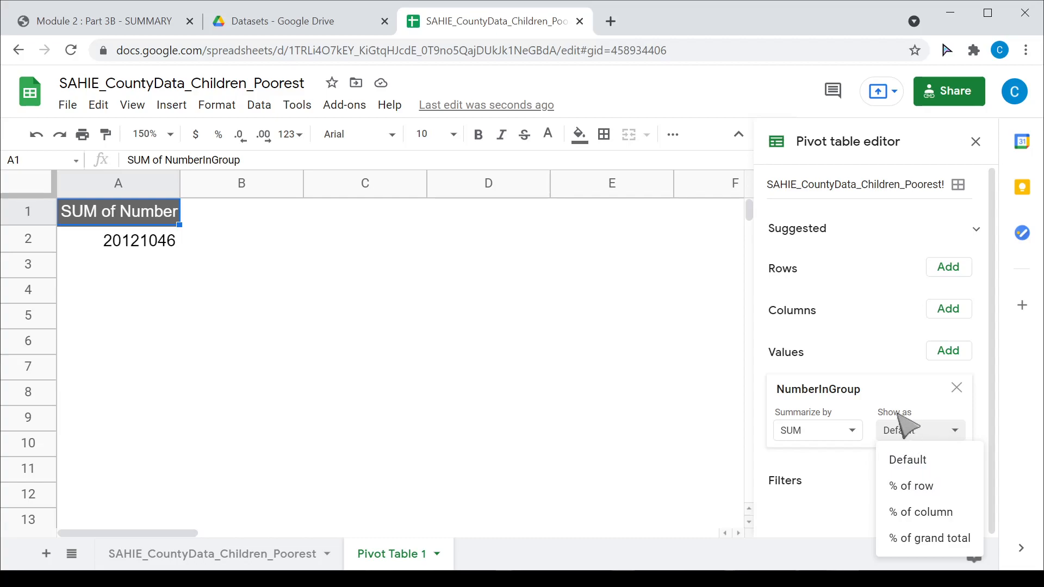
left_click(867, 466)
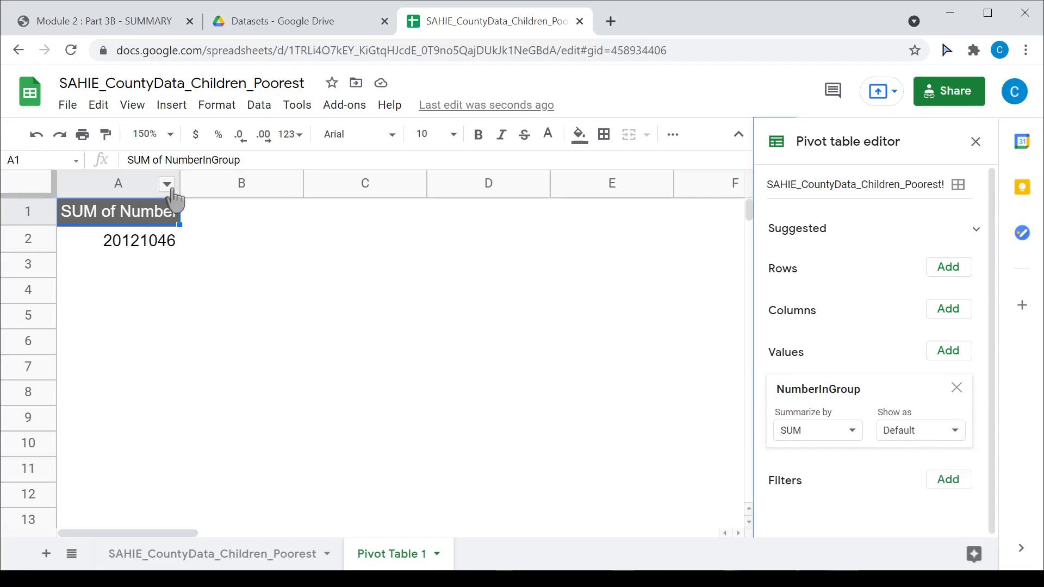
left_click_drag(179, 187, 273, 187)
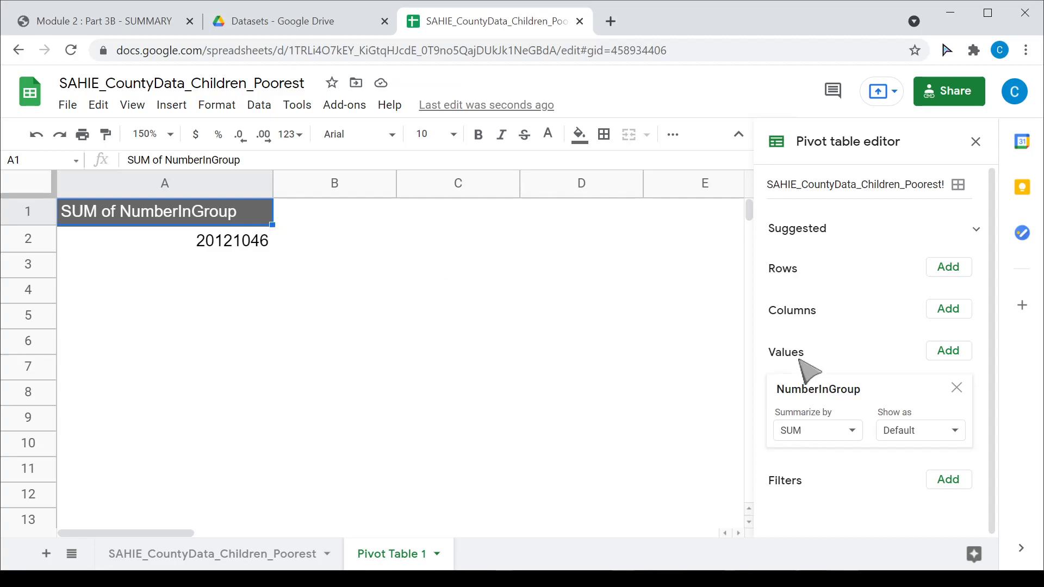
- Add Uninsured as a summed pivot value (1371431) and widen column B to fit it
left_click(949, 352)
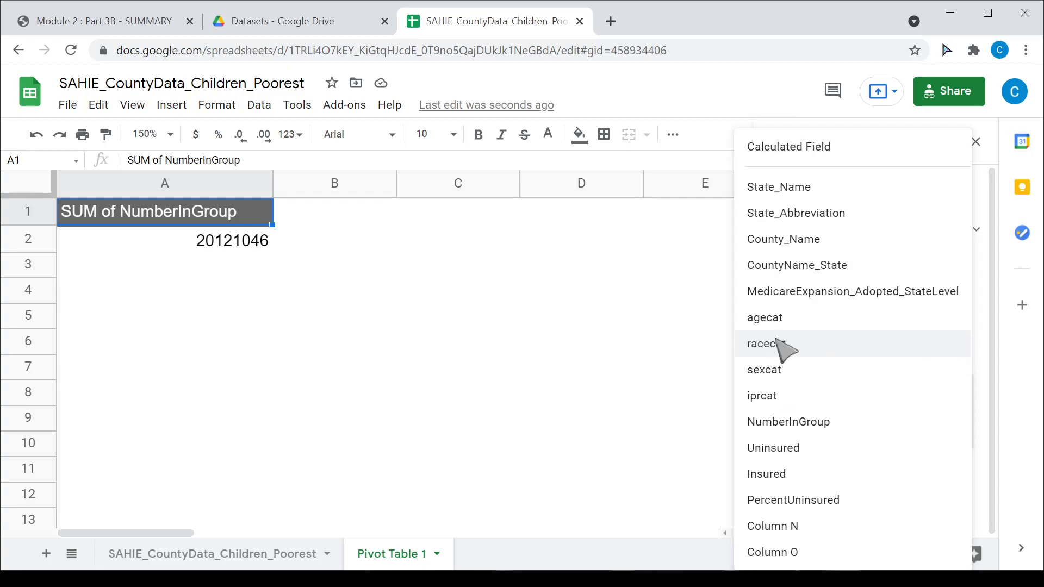
left_click(794, 451)
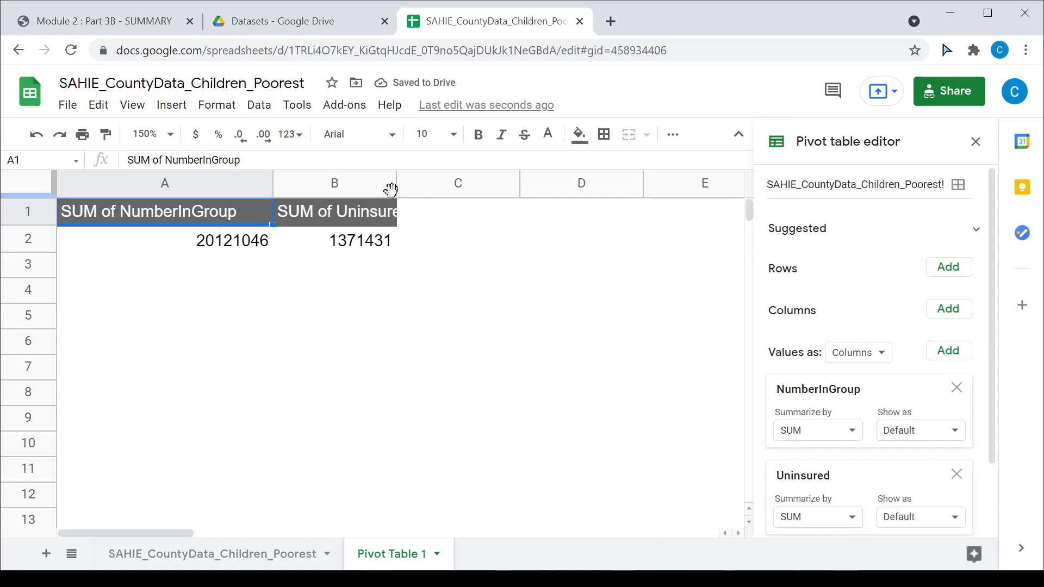
left_click_drag(395, 183, 493, 183)
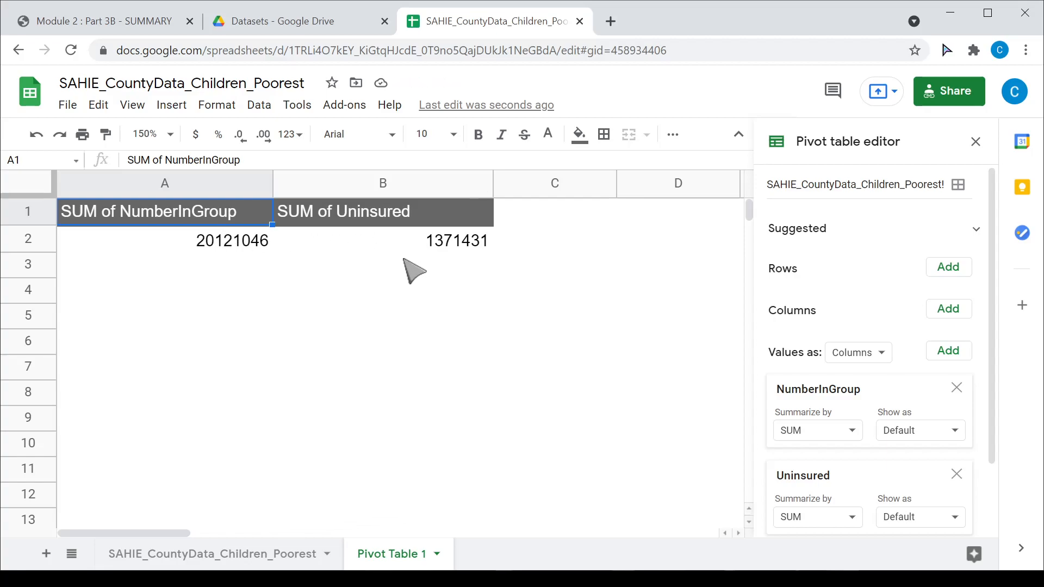
- Add an 'Overall %' heading in C1 and the formula =B2/A2 in C2, giving 0.0681590311
left_click(552, 224)
type("Overall %")
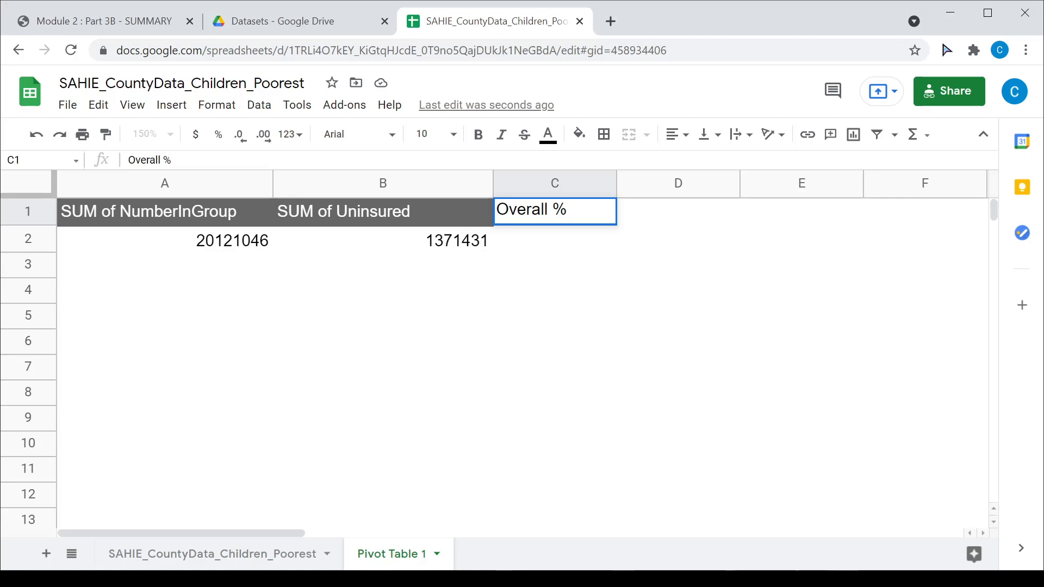
key("Return")
type("=")
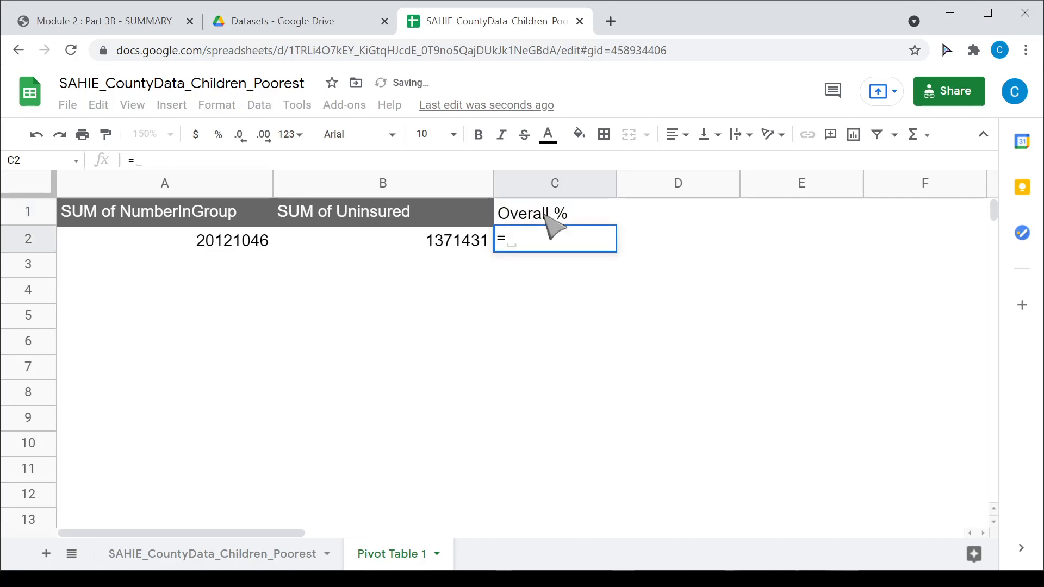
left_click(476, 242)
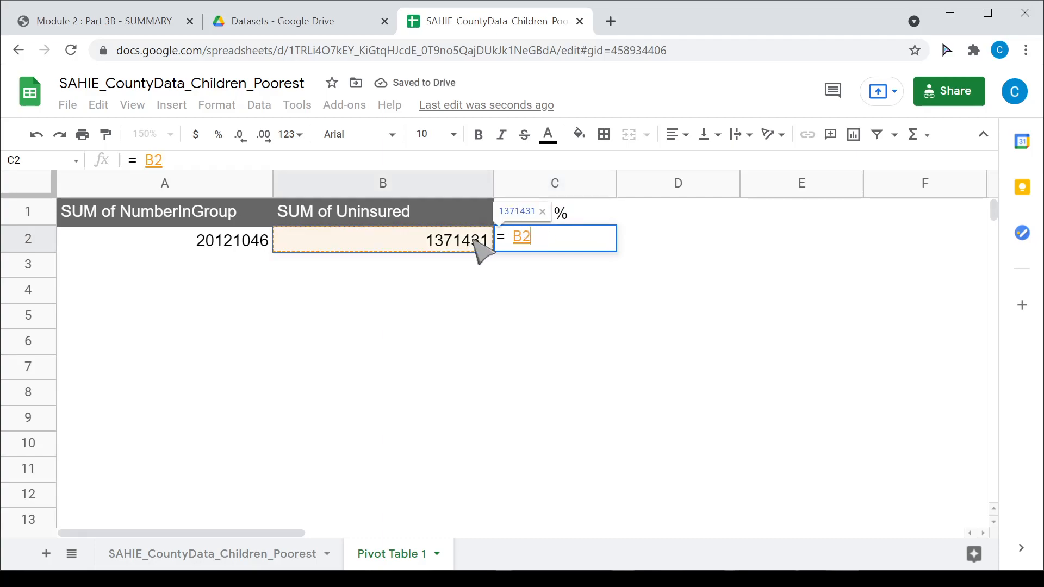
type("/")
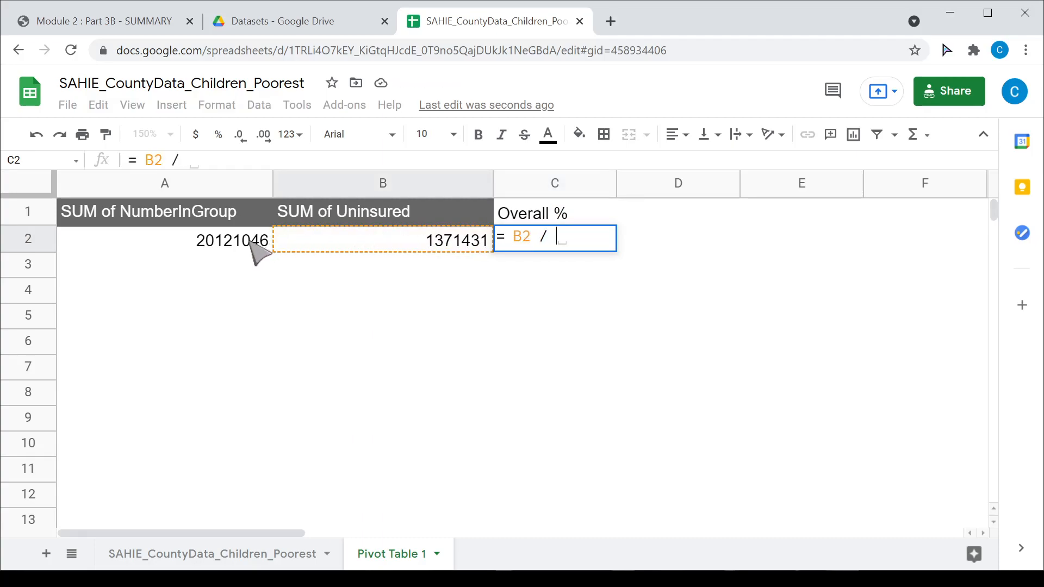
left_click(259, 253)
key("Return")
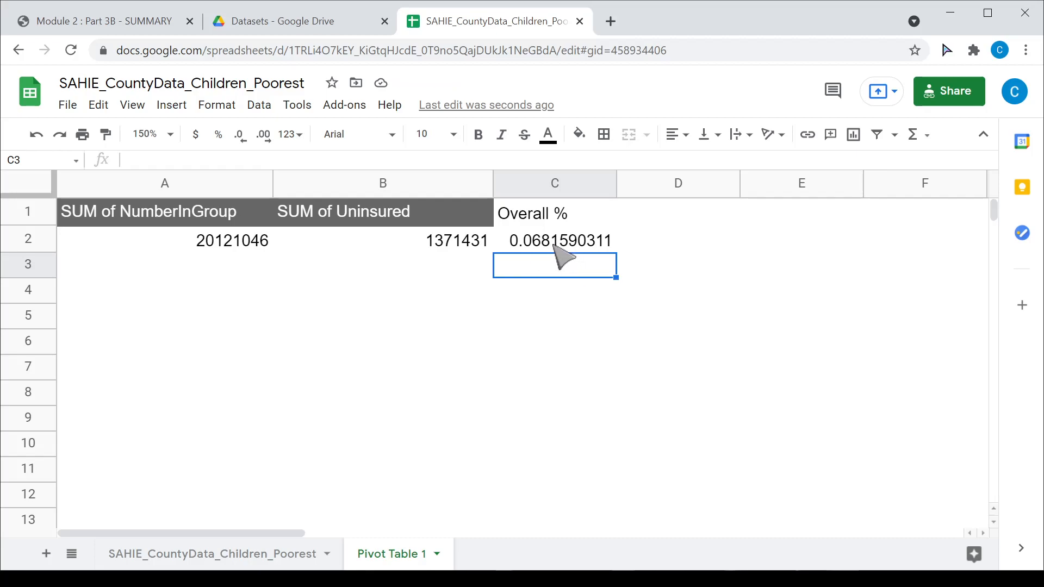
left_click(559, 248)
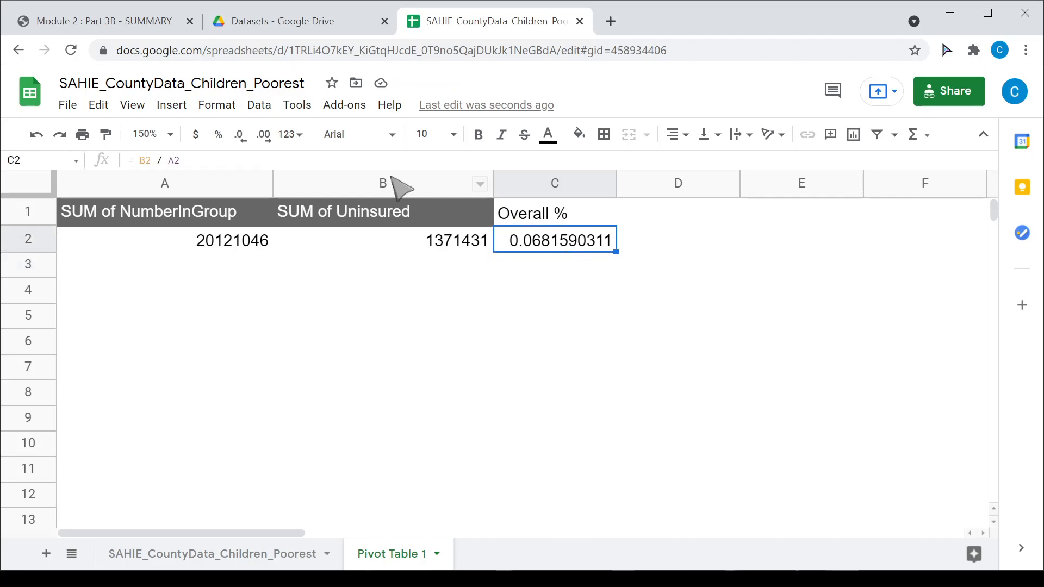
- Format C2 as a percent (6.82%) and return to the SAHIE_CountyData_Children_Poorest sheet
left_click(219, 106)
mouse_move(237, 183)
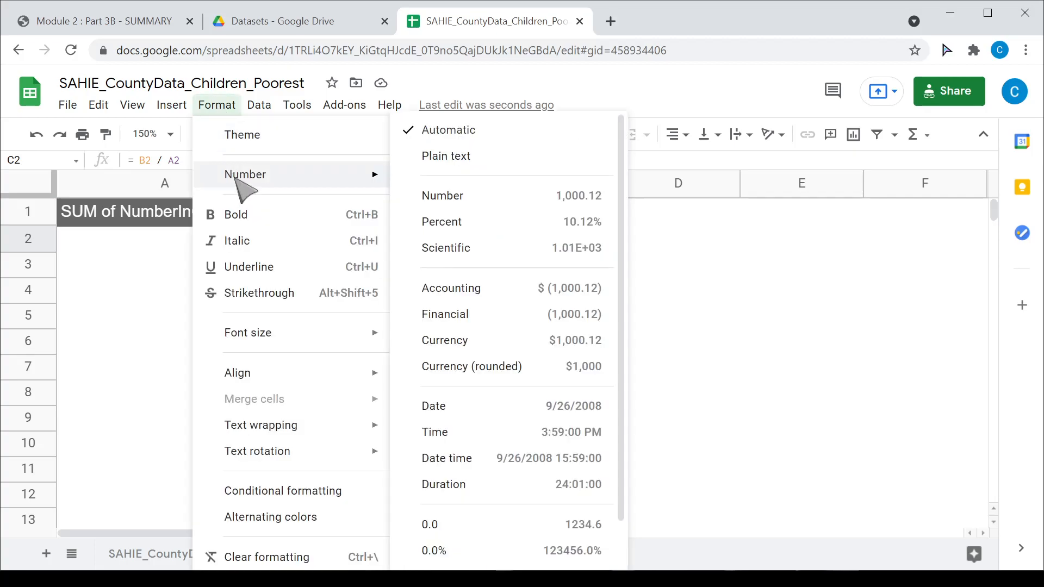
left_click(543, 235)
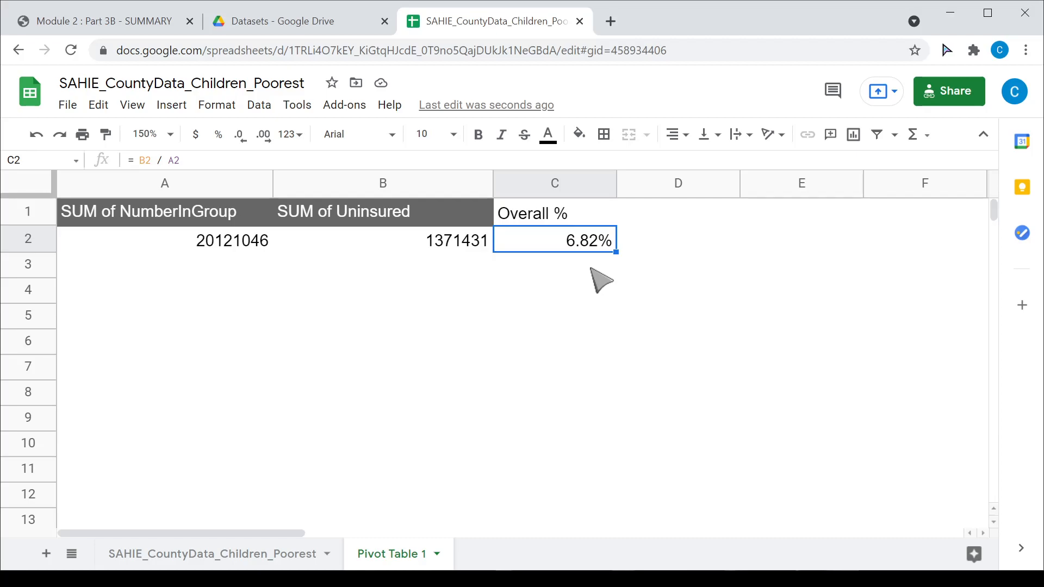
left_click(260, 555)
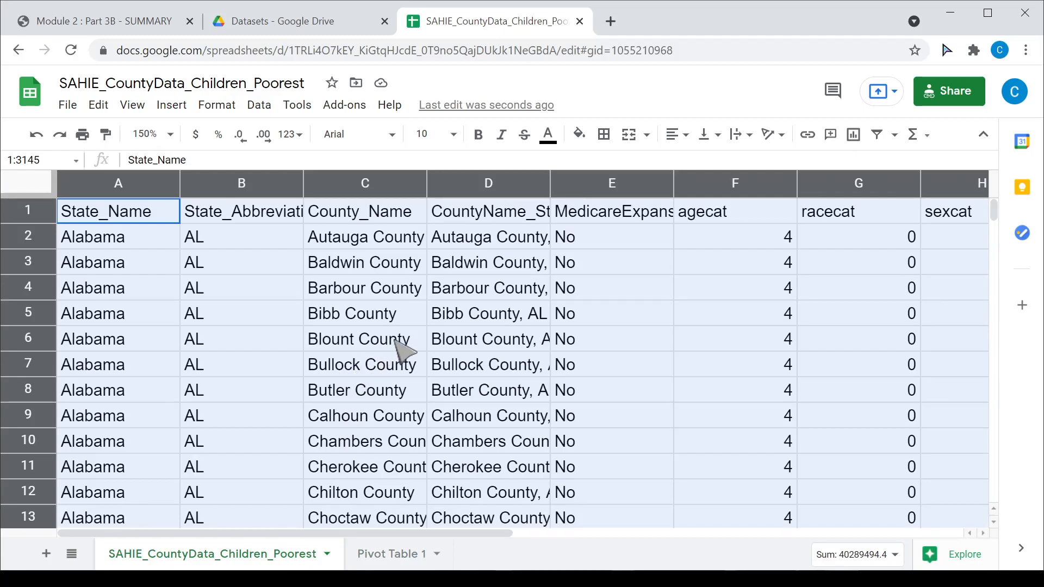
- Define the named range SAHIE over the whole data sheet (rows 1:3145) and add a new Sheet1
left_click(247, 319)
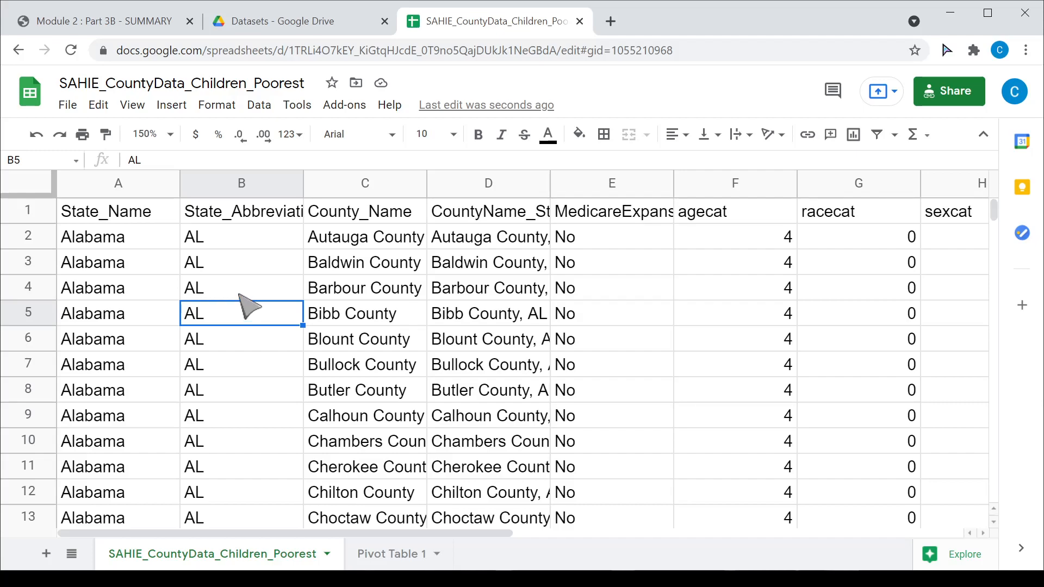
left_click(44, 193)
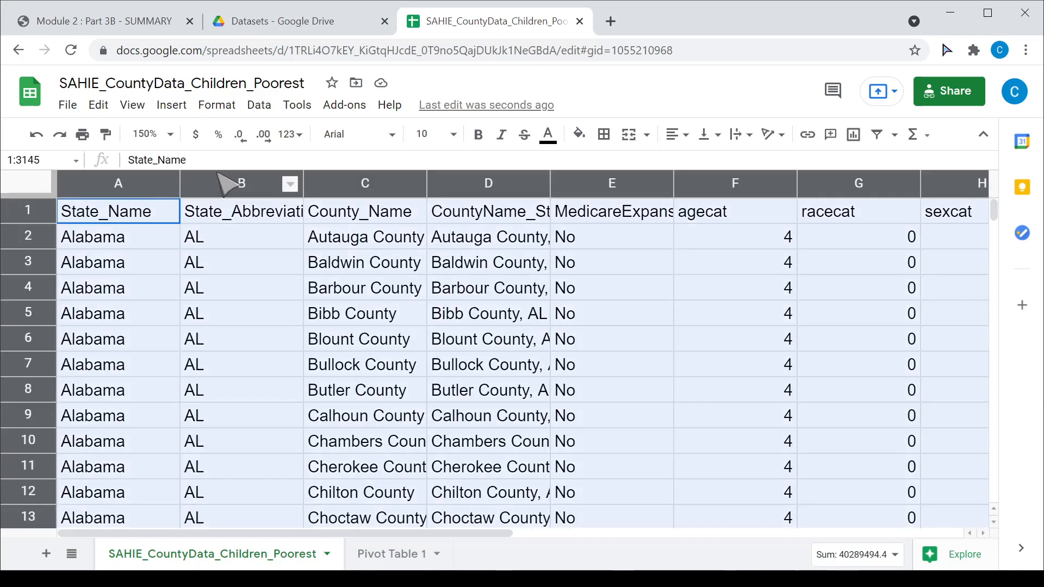
left_click(260, 106)
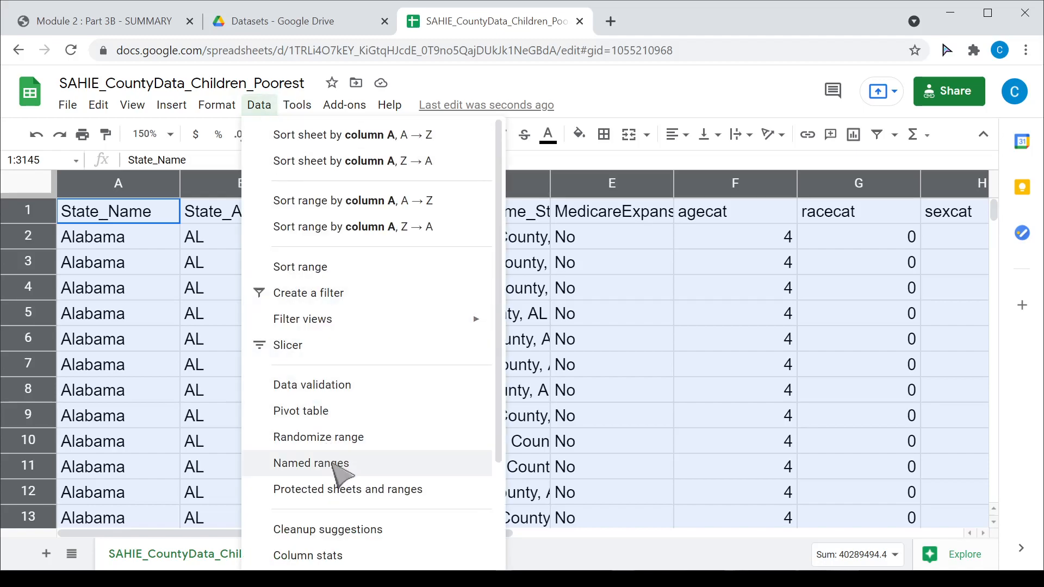
left_click(369, 467)
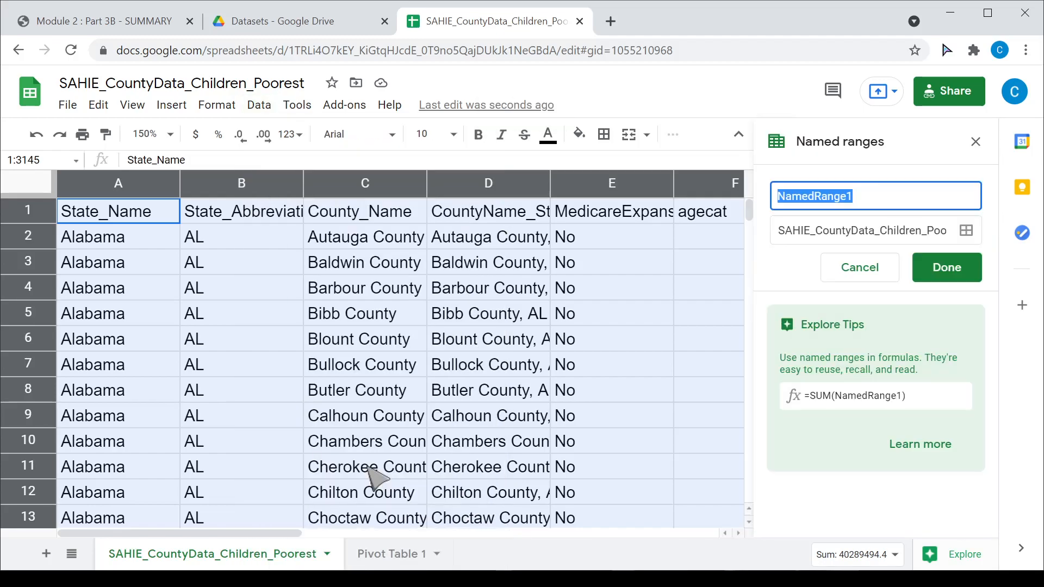
type("SAHIE")
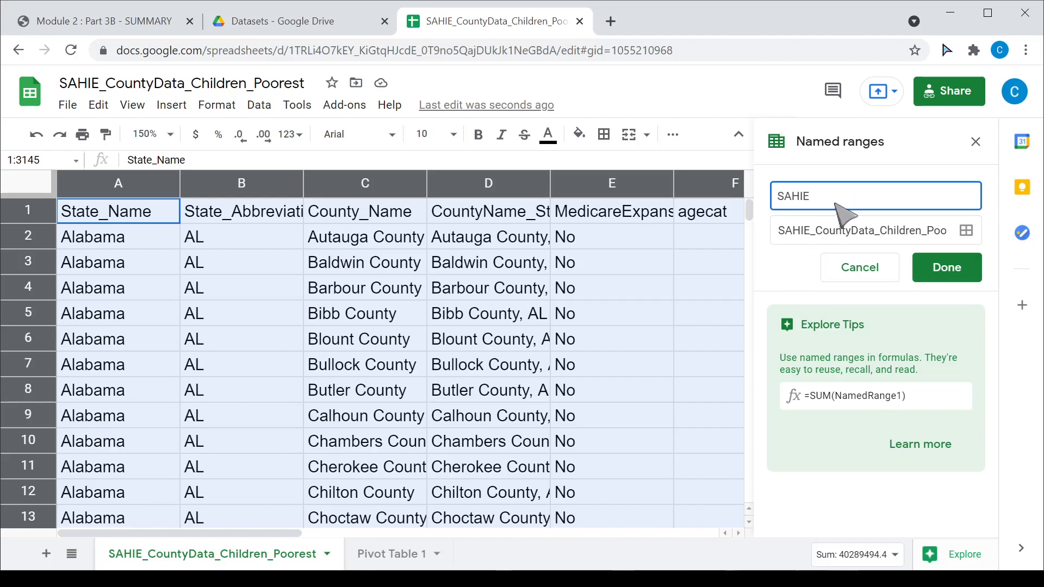
left_click(960, 268)
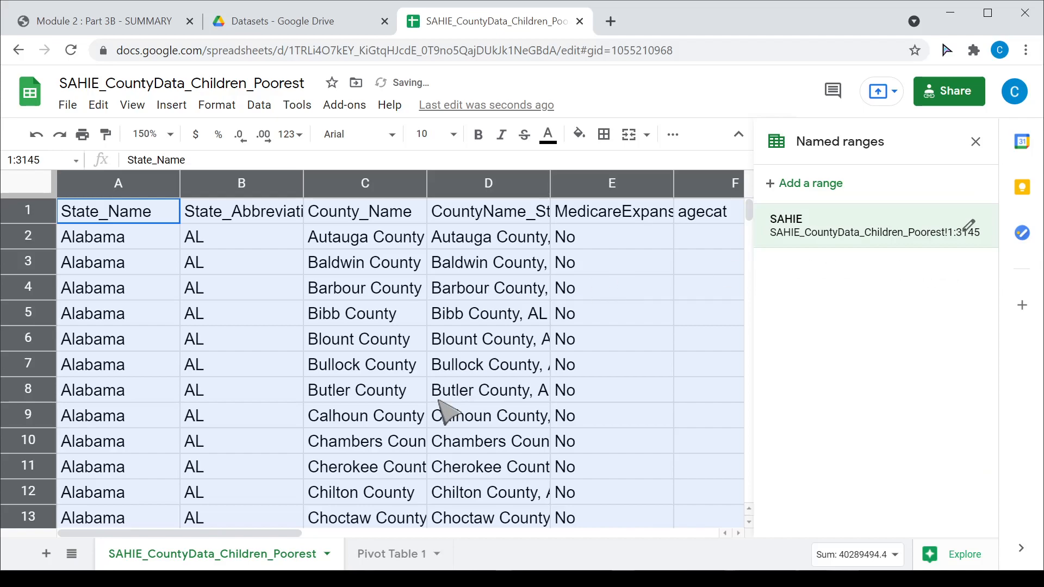
left_click(47, 553)
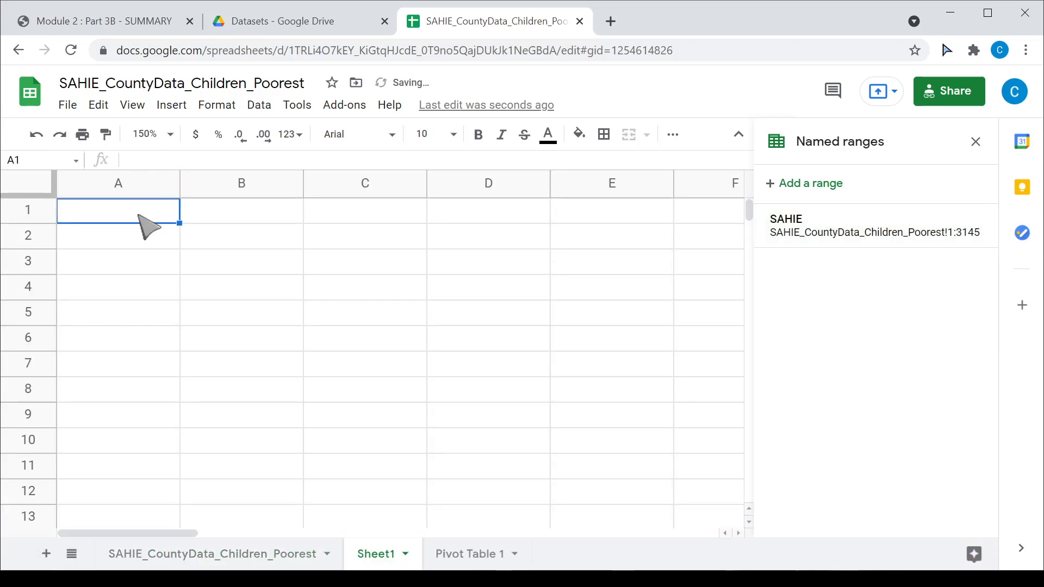
- In Sheet1 A1, begin the formula =QUERY(SAHIE, "SELECT SUM() / SUM()")
type("=")
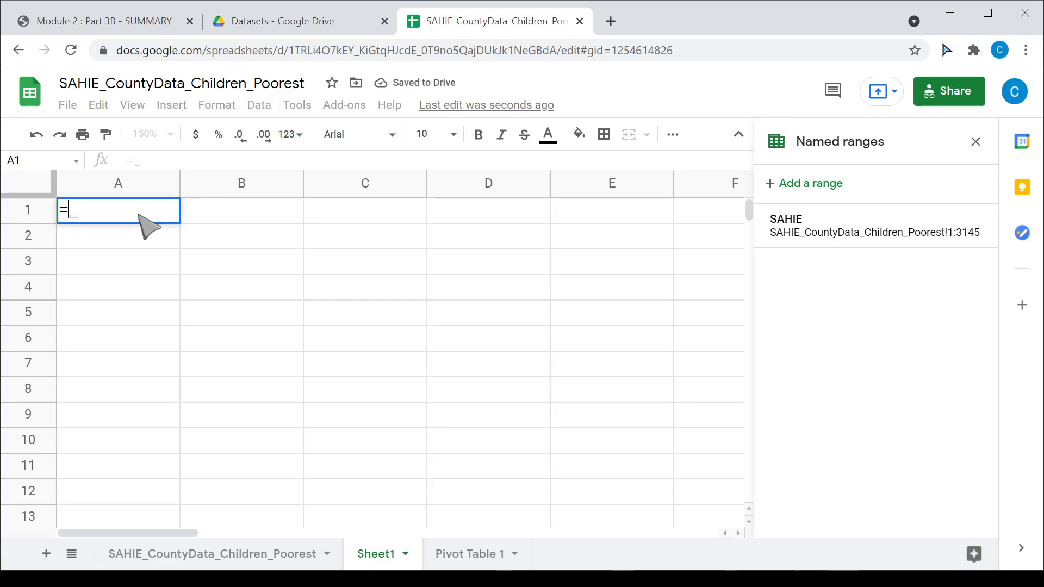
type("QUERY")
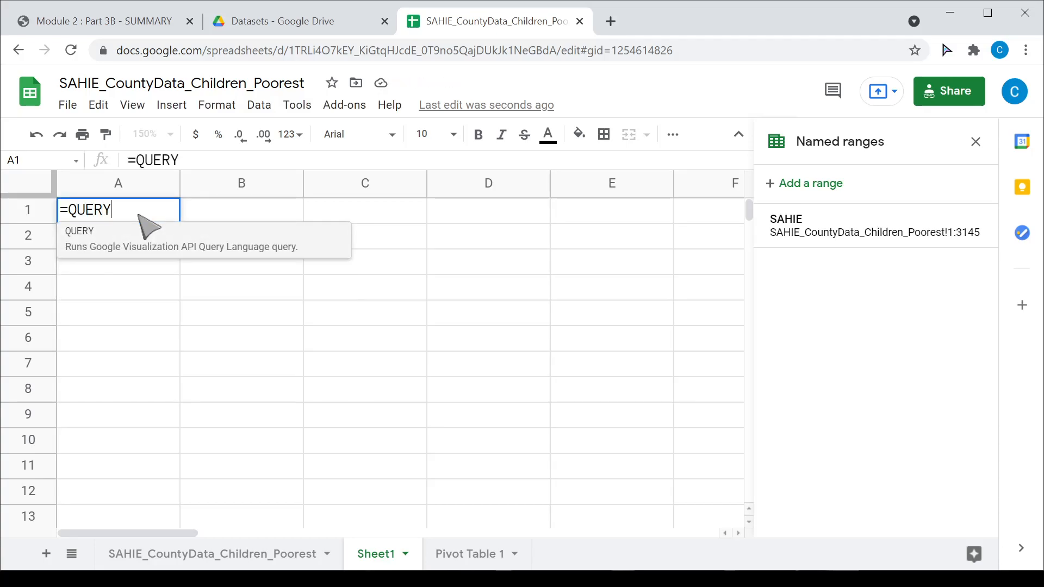
type("(")
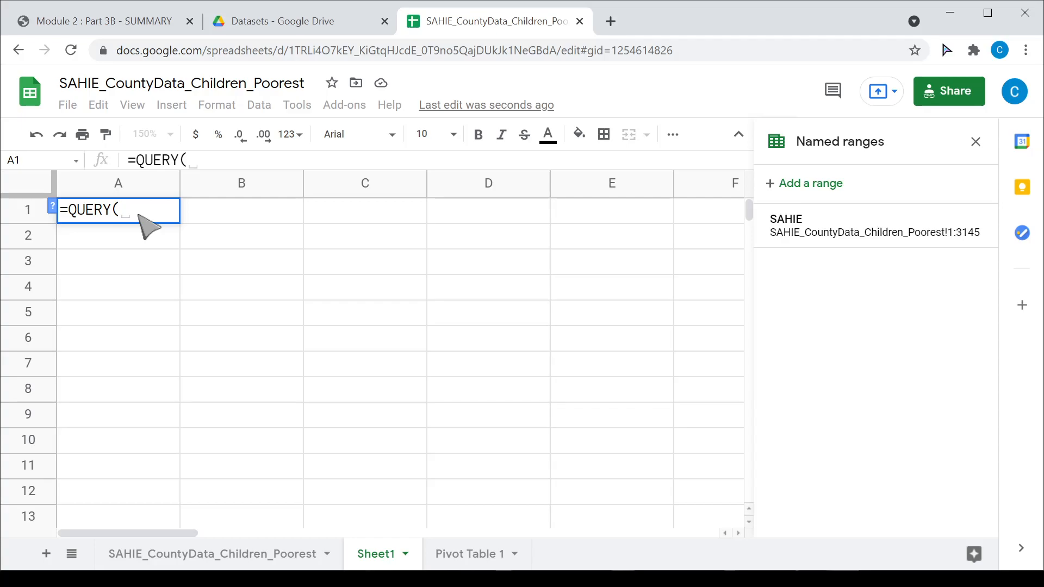
type("Sa")
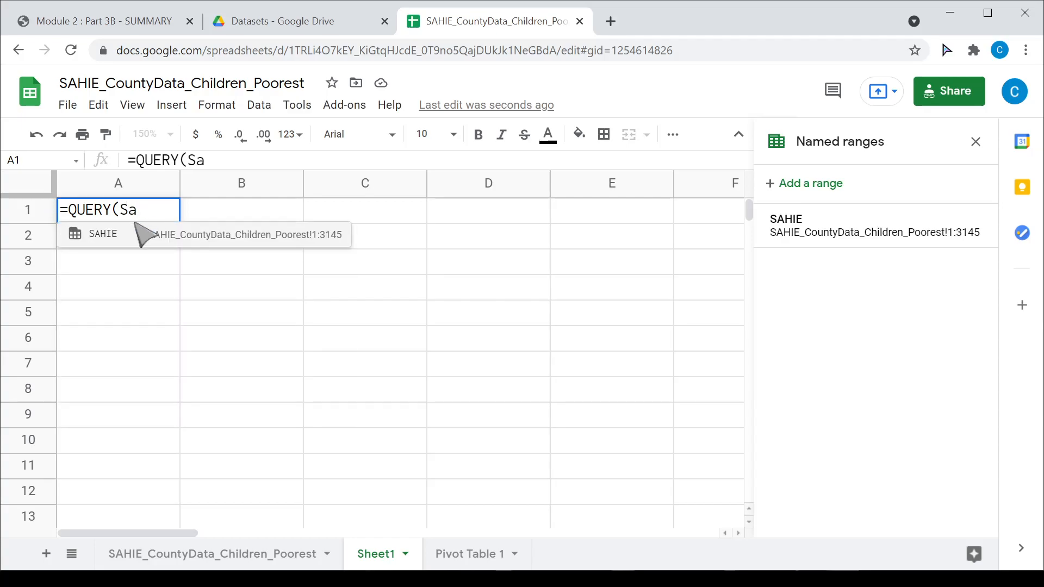
left_click(131, 234)
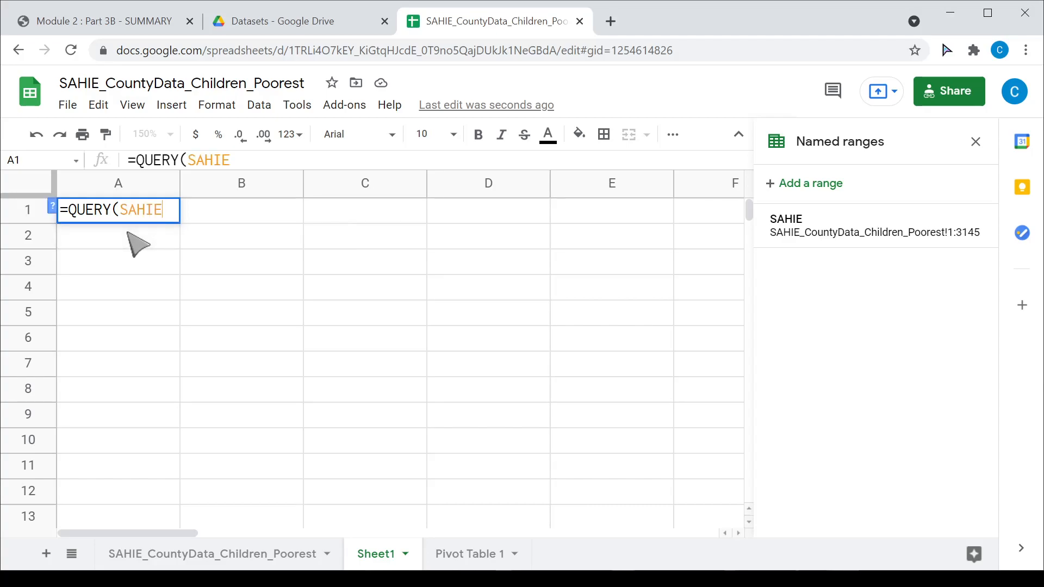
type(", \"\")")
key("Left")
type("SELECT ")
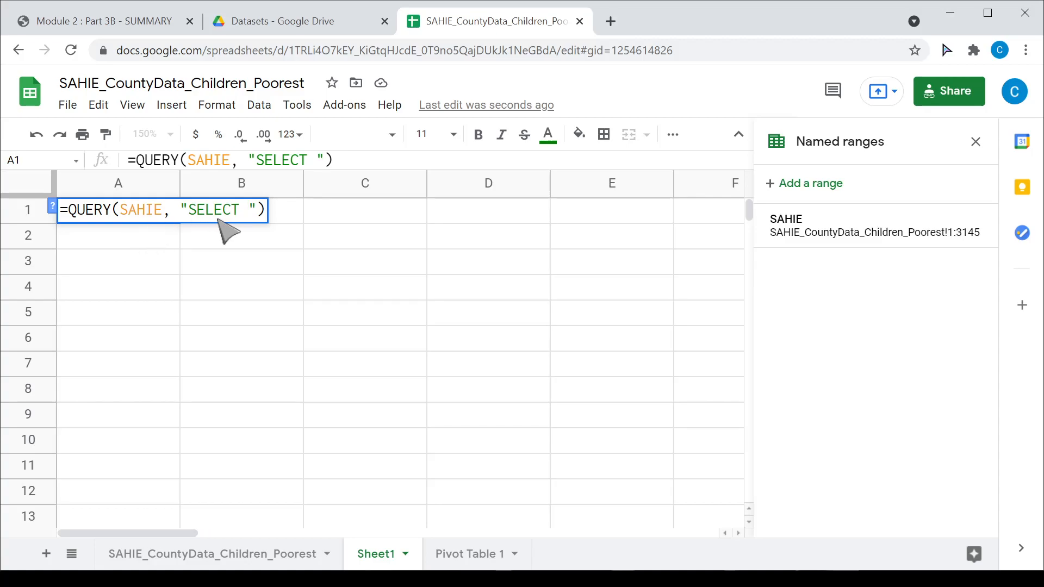
type("SUM")
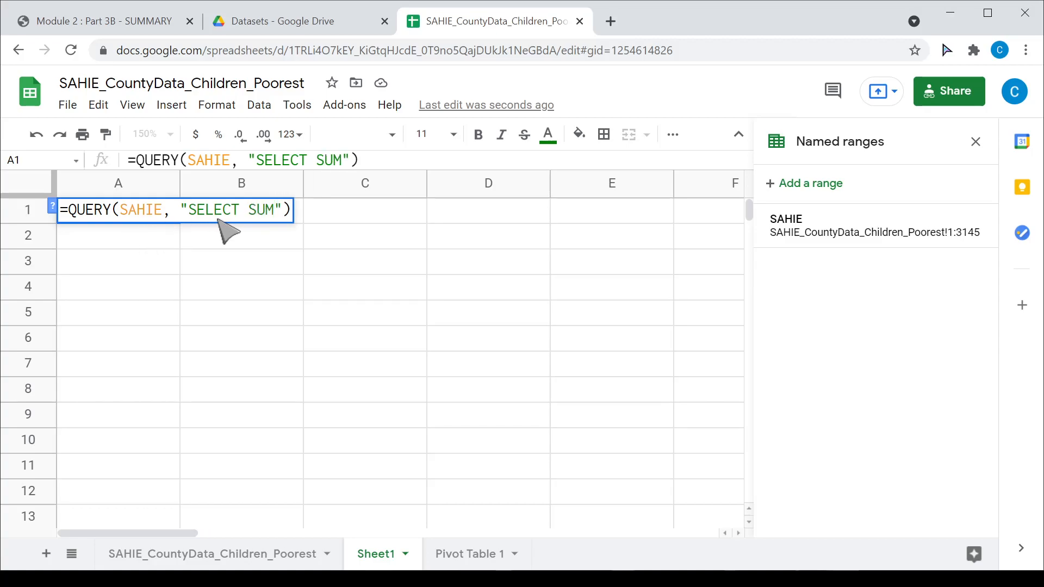
type("(")
type(") / ")
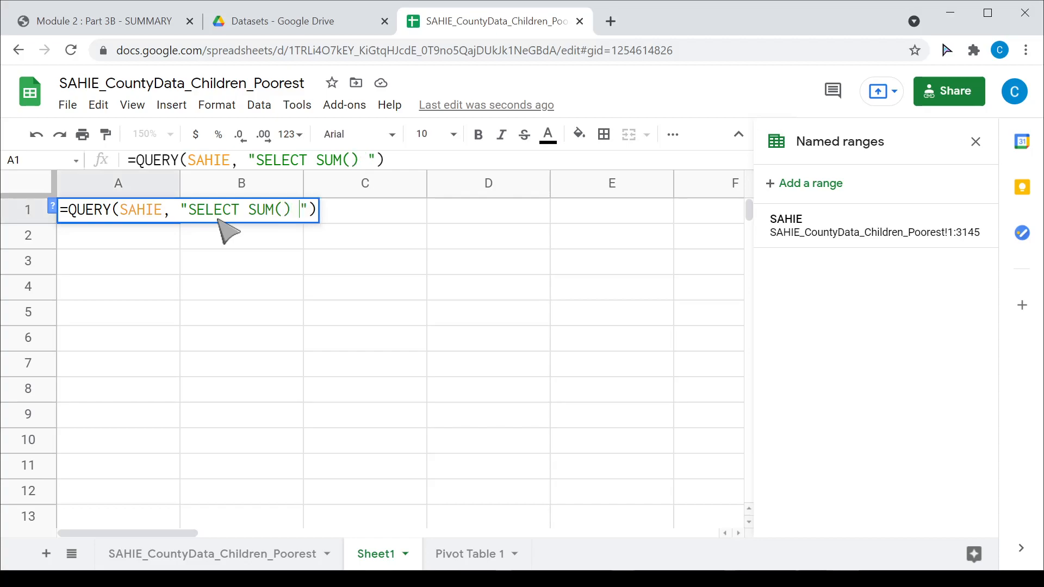
type("SUM()")
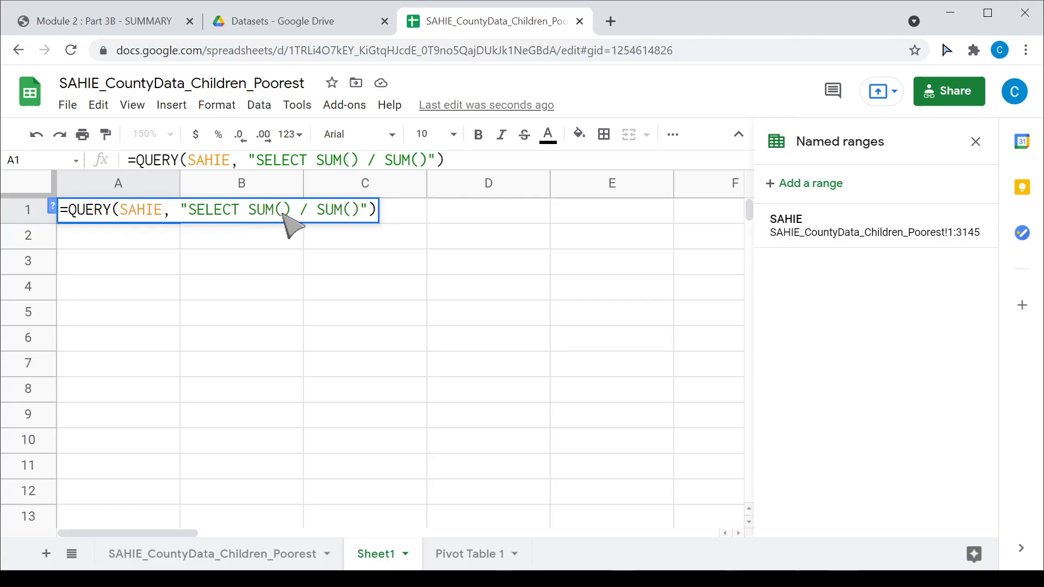
- Confirm Uninsured is column K, then complete the query as SUM(K) / SUM(J), returning 0.0681590311
left_click(221, 555)
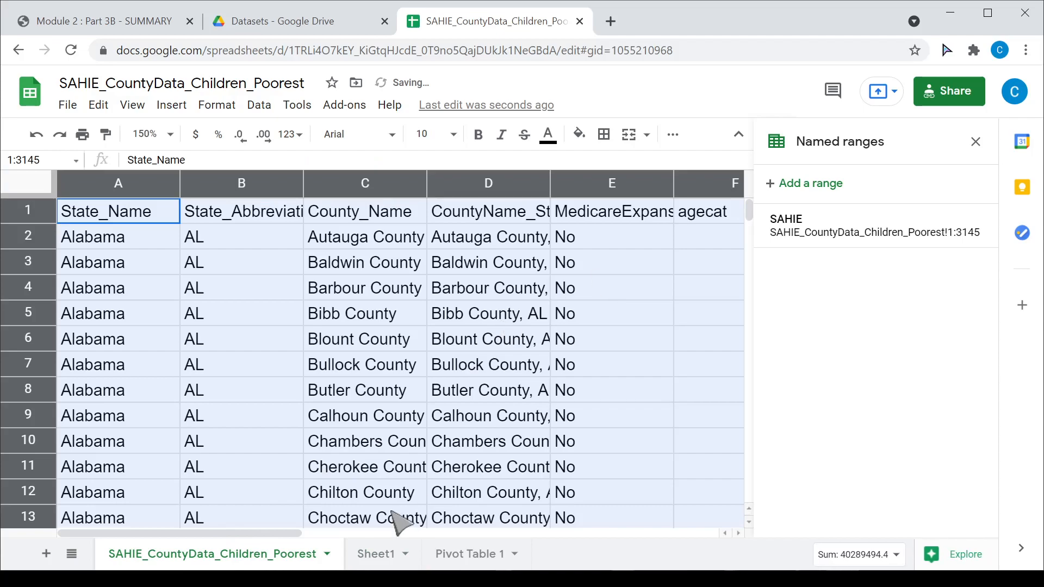
left_click_drag(274, 535, 559, 543)
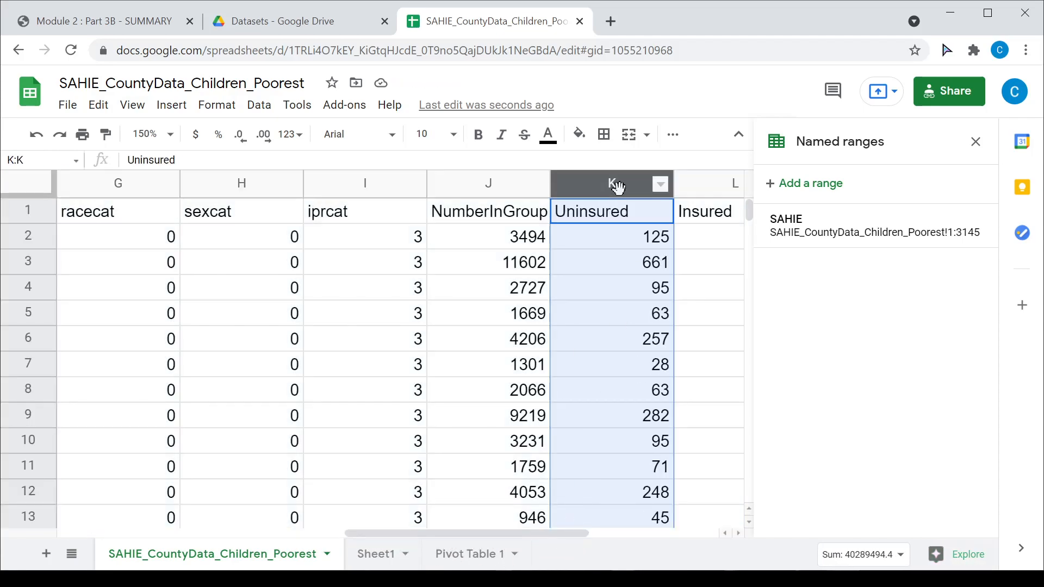
left_click(622, 189)
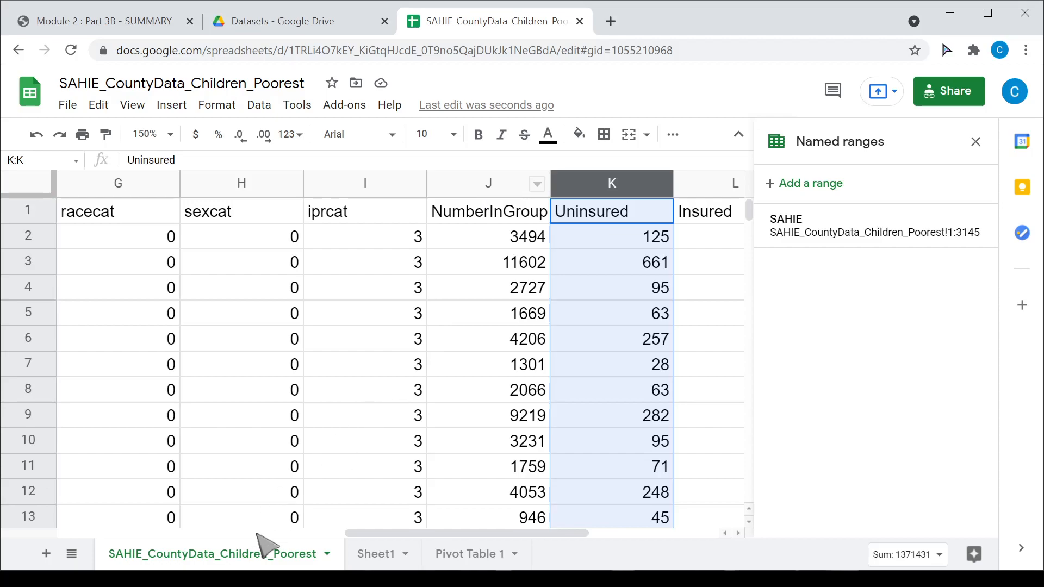
left_click(391, 560)
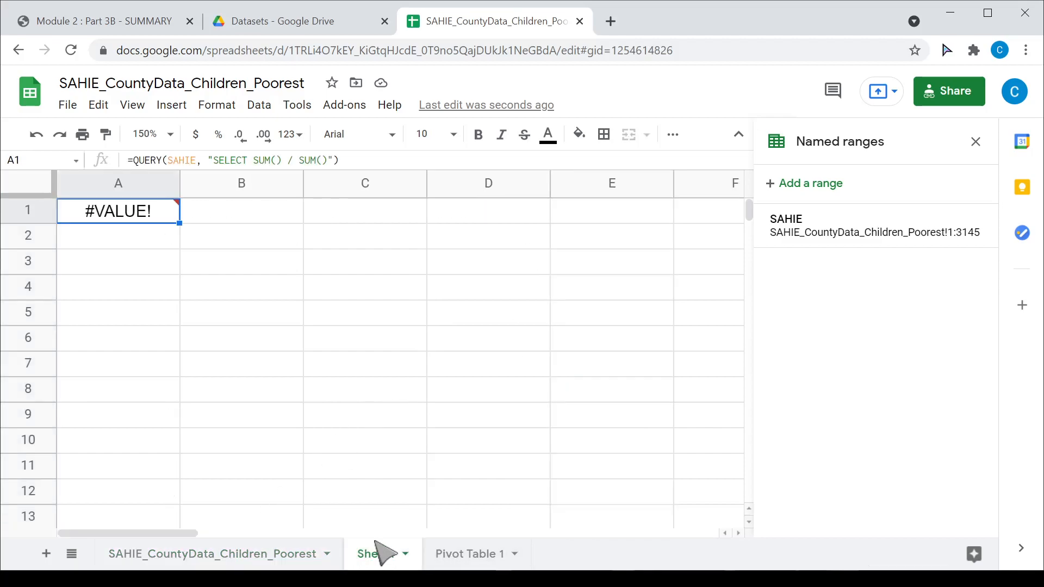
left_click(276, 161)
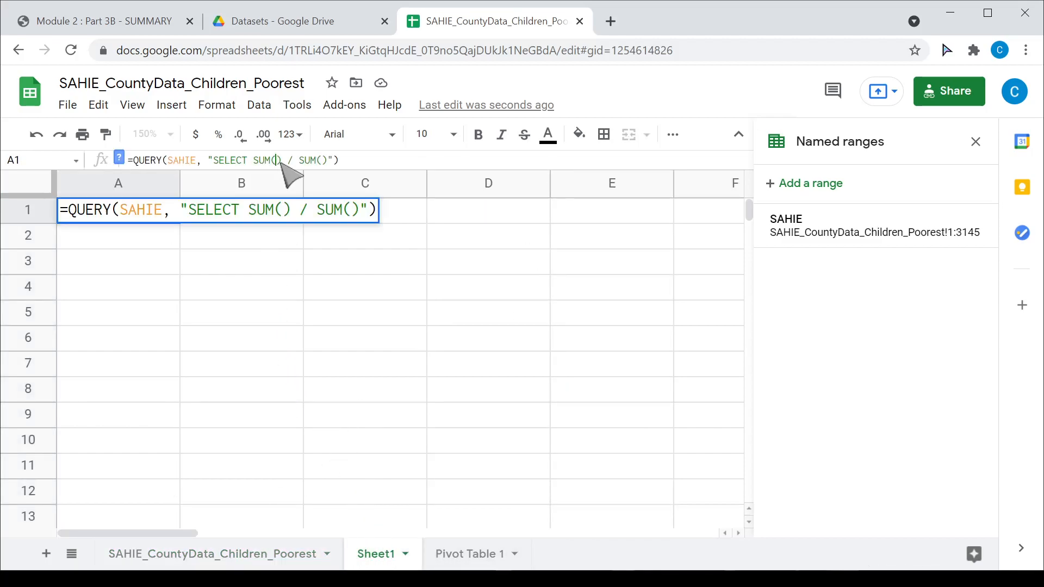
type("K")
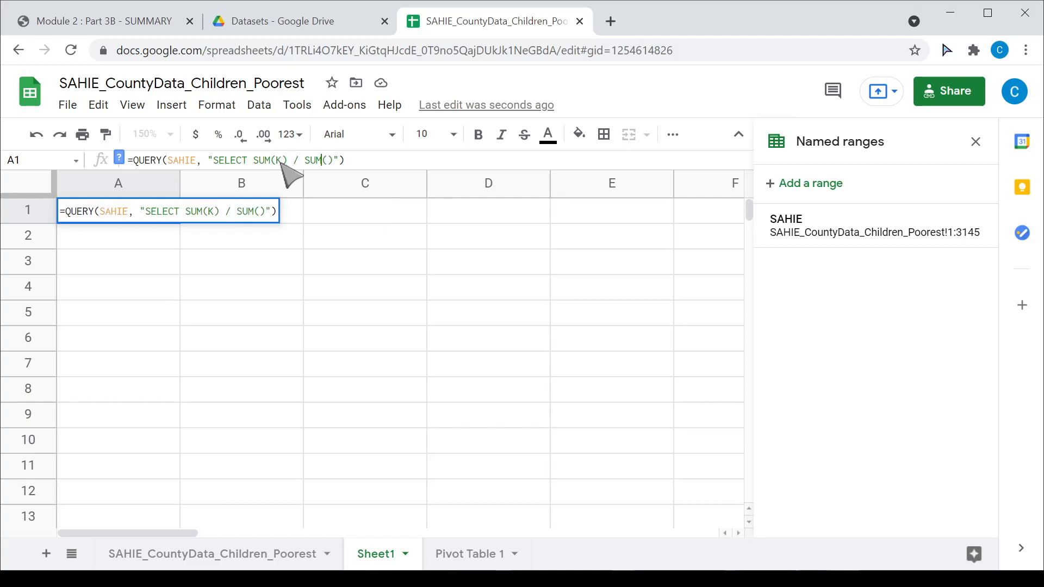
type("J")
key("Return")
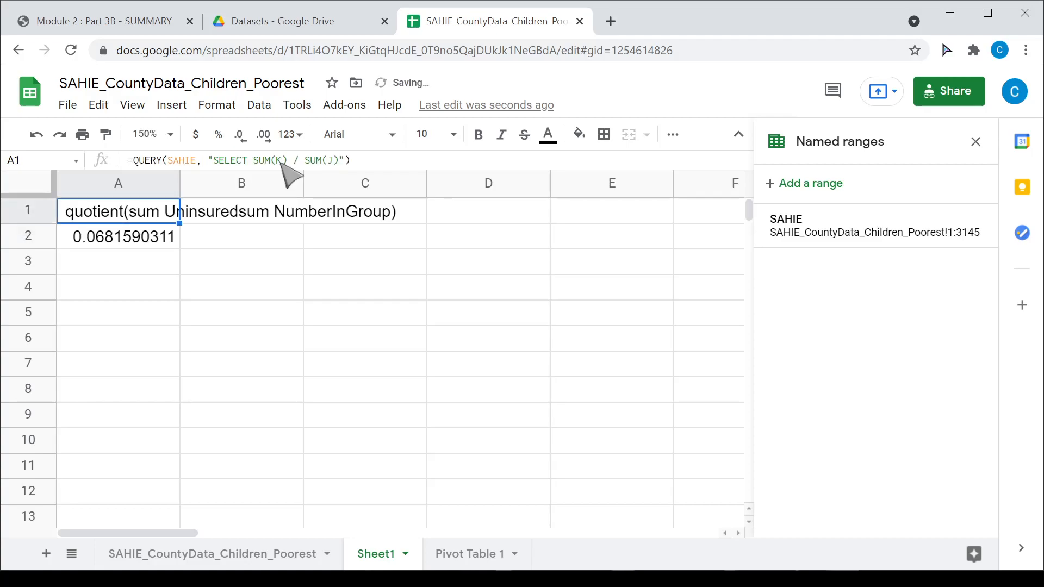
left_click(134, 162)
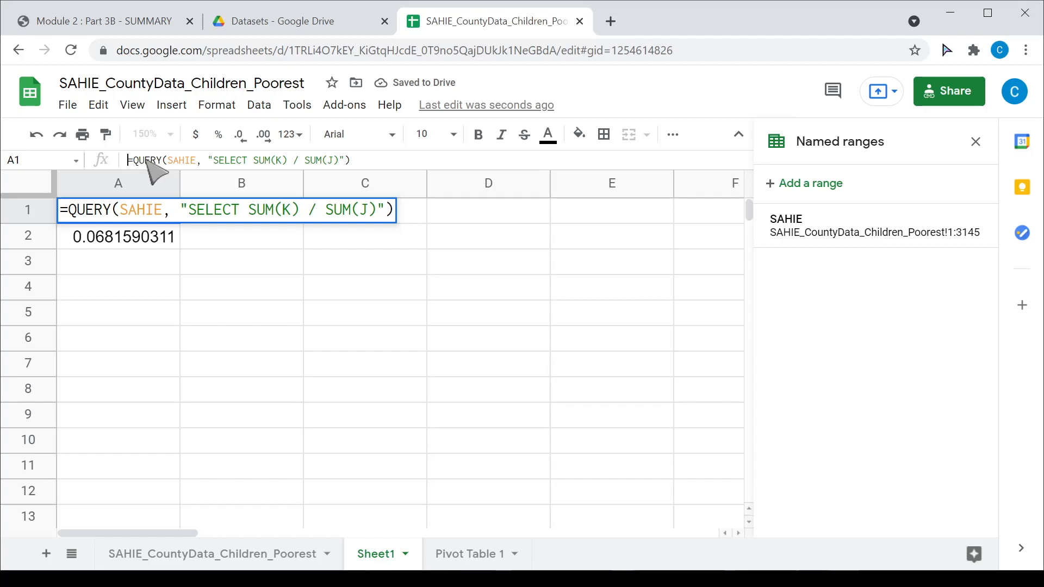
- Show the A1 QUERY formula as plain text using a leading apostrophe, briefly restoring the working formula
type("'")
key("Return")
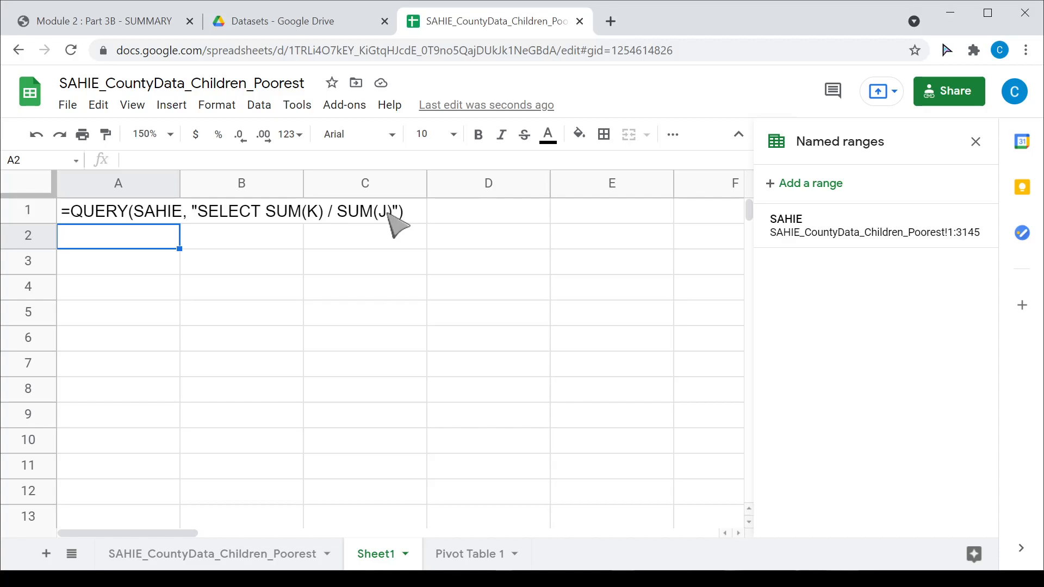
left_click(125, 216)
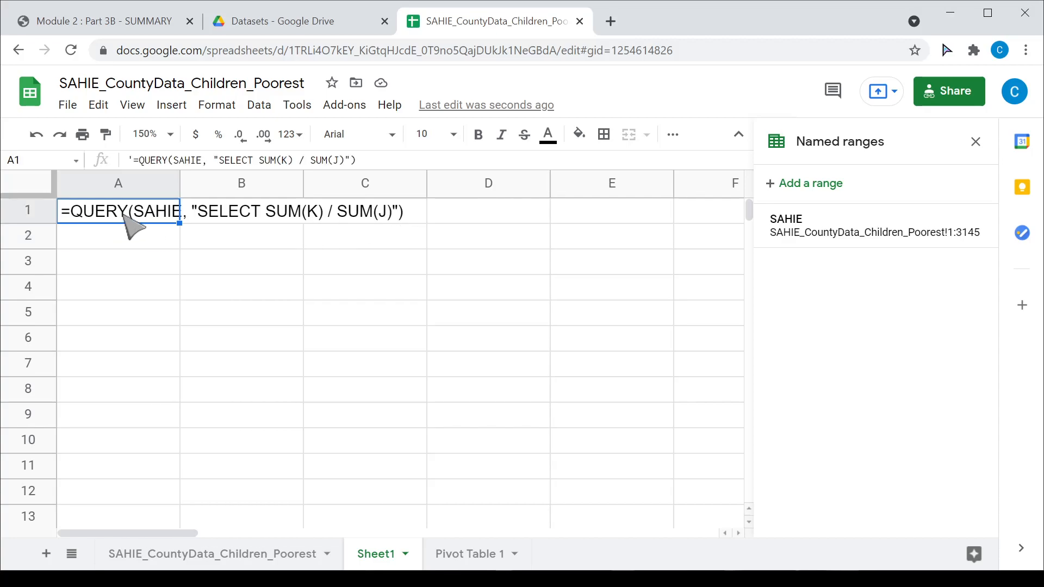
left_click(133, 161)
key("BackSpace")
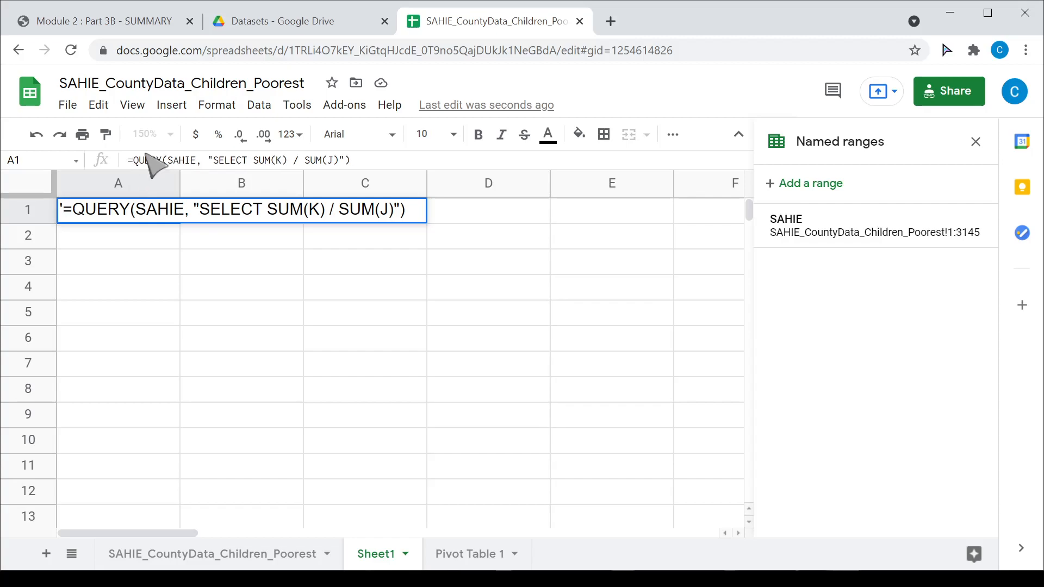
key("Return")
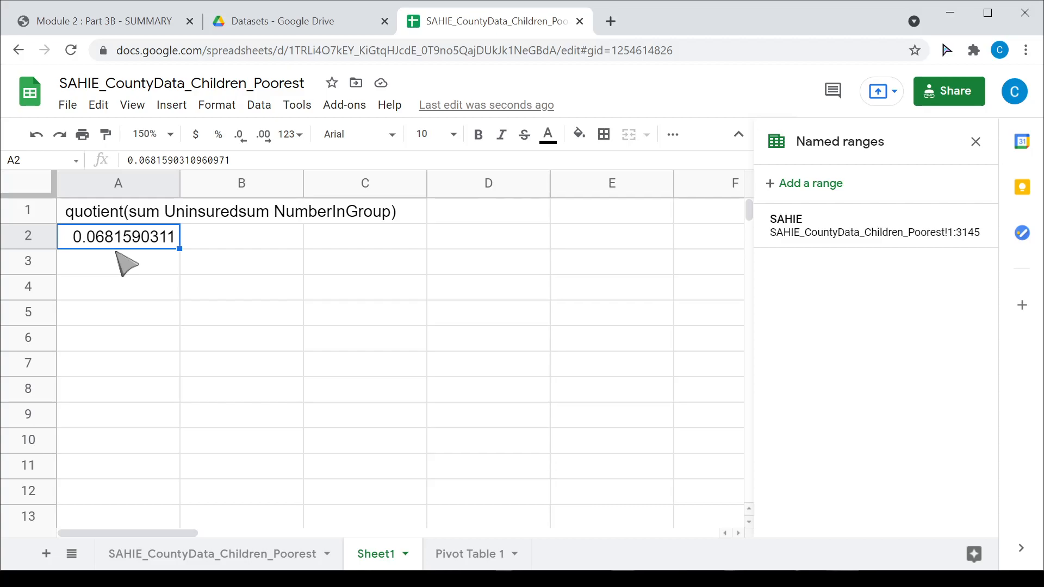
left_click(113, 213)
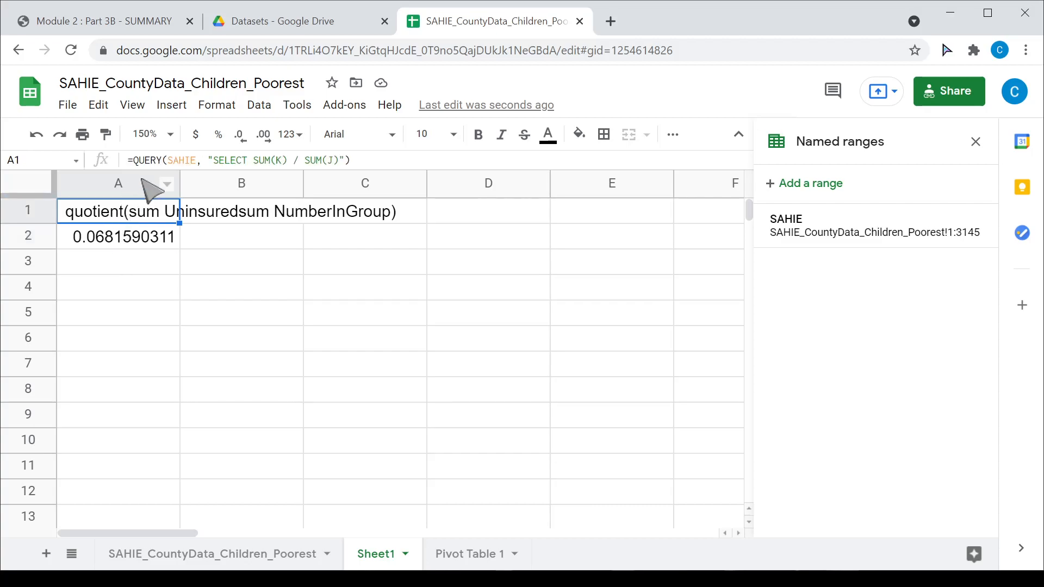
left_click(134, 161)
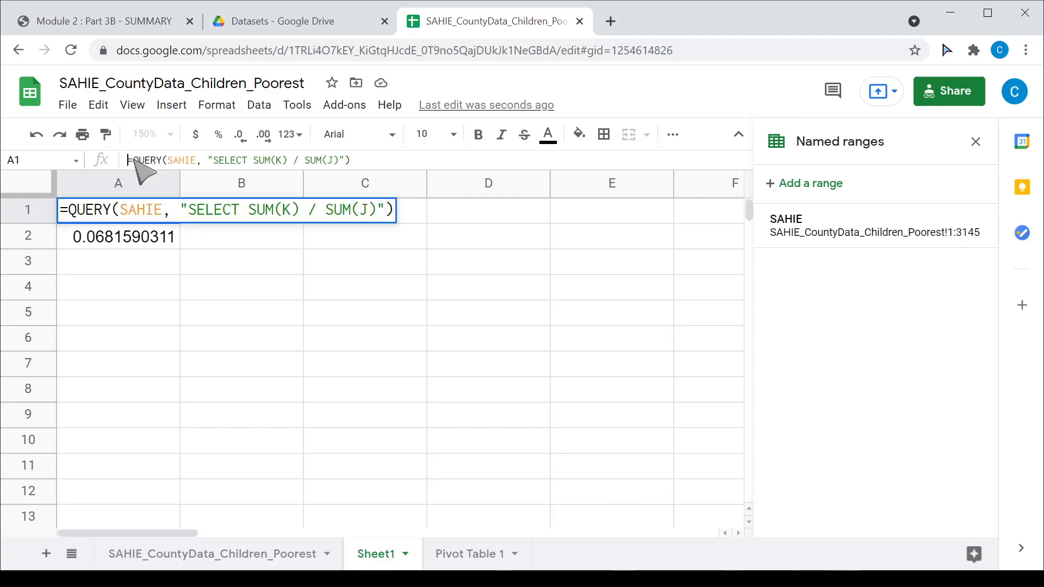
key("Return")
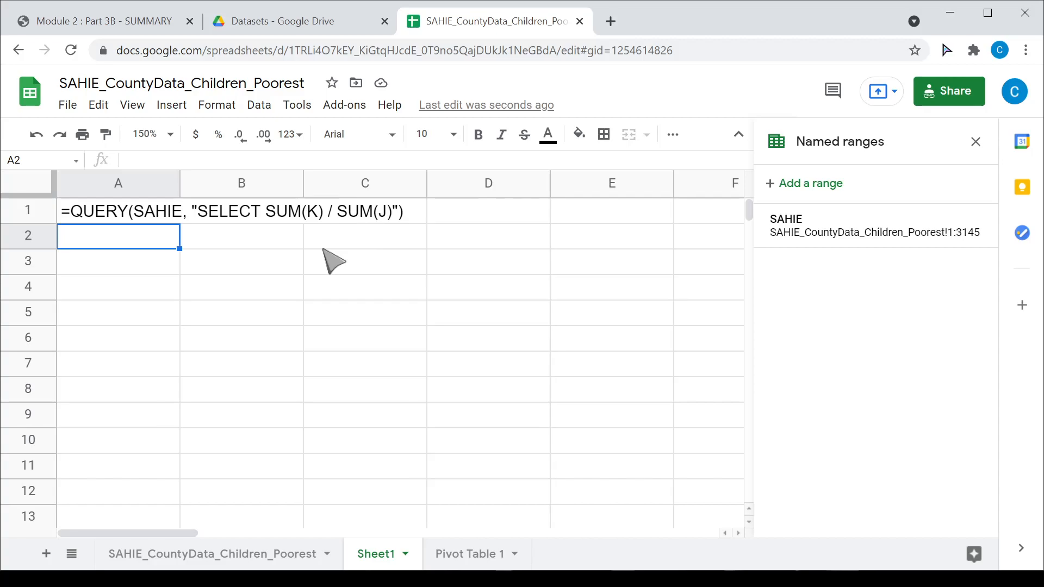
- Switch to the Module 2 : Part 3B - SUMMARY notes and scroll to the Python code giving 0.068159
left_click(118, 22)
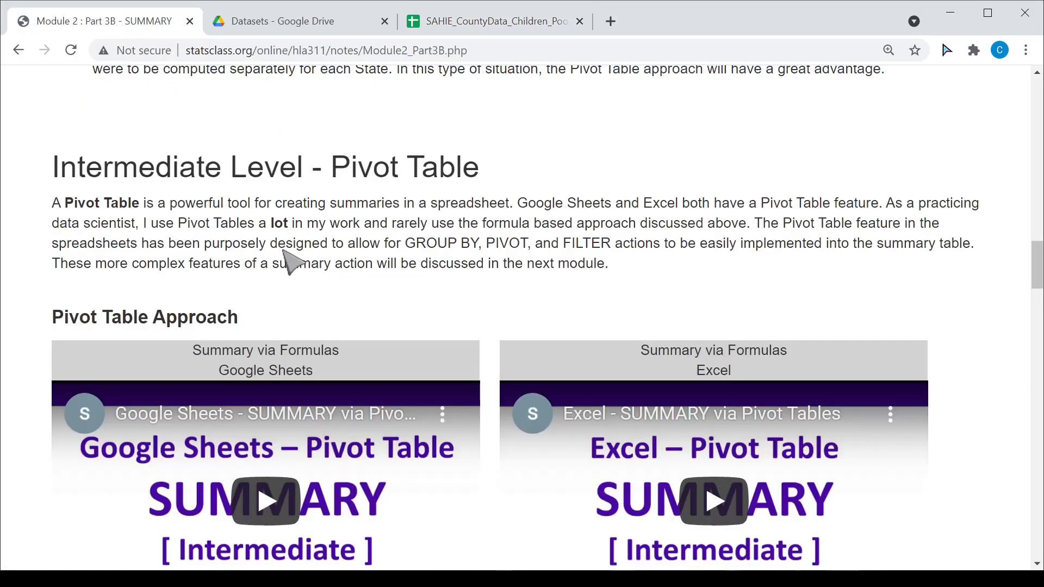
scroll(49, 343, "down", 15)
scroll(43, 337, "down", 9)
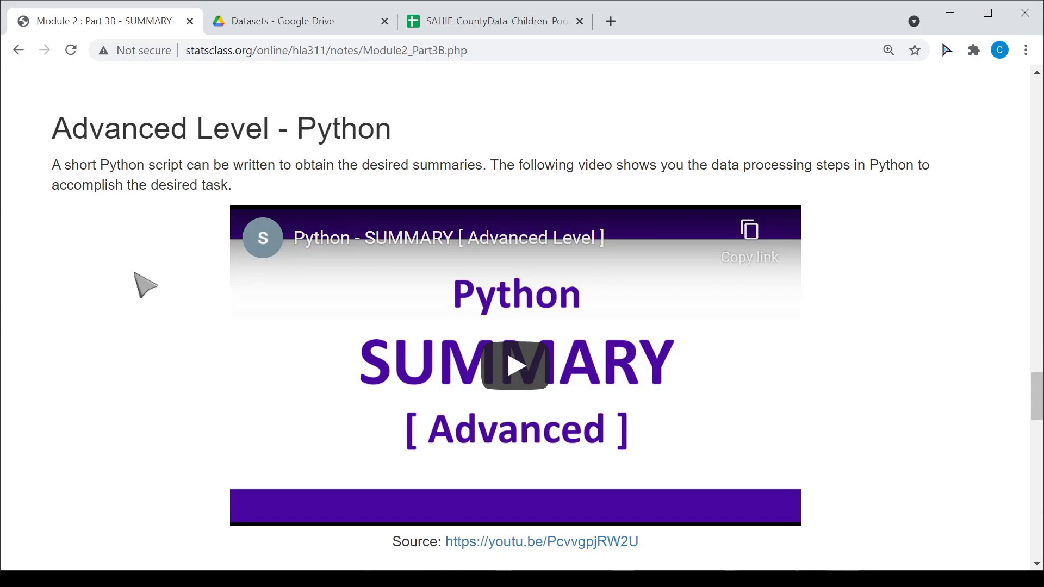
scroll(136, 280, "down", 4)
scroll(145, 283, "up", 3)
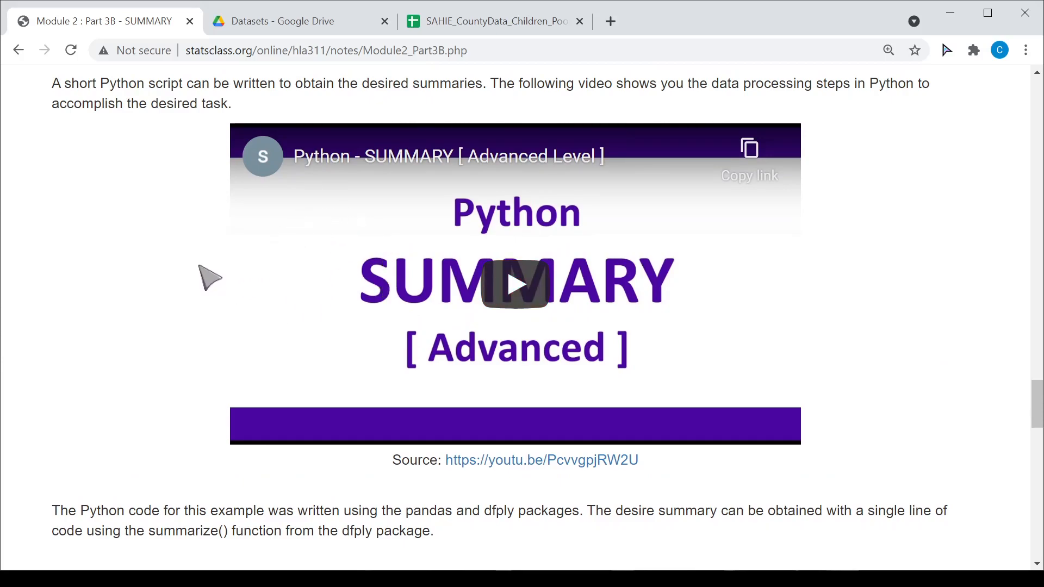
scroll(136, 288, "down", 6)
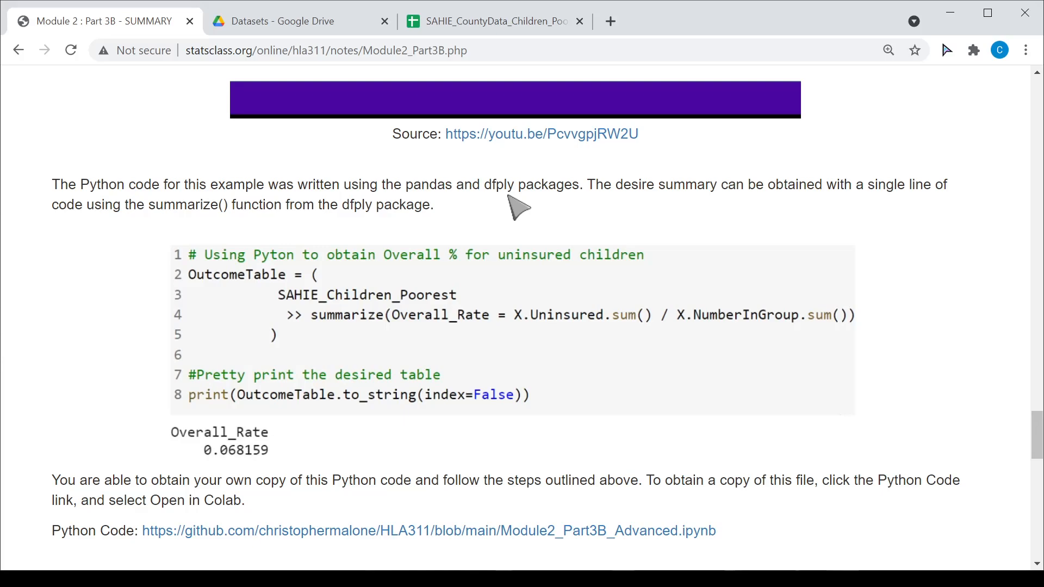
- Scroll the notes to the Example 2.3B.2 Task on Home Health Care Agencies data
scroll(76, 386, "down", 4)
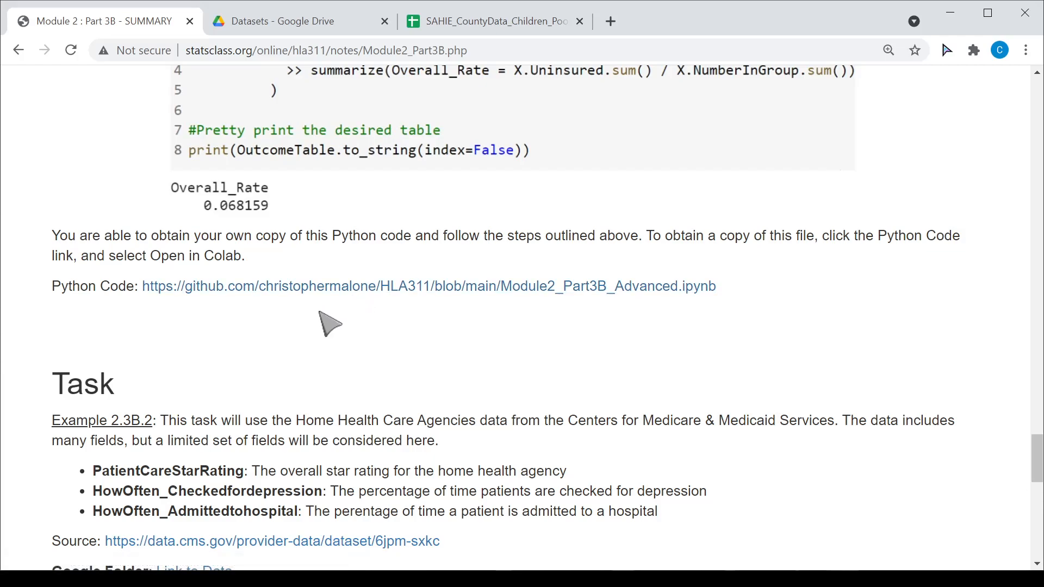
scroll(348, 321, "up", 3)
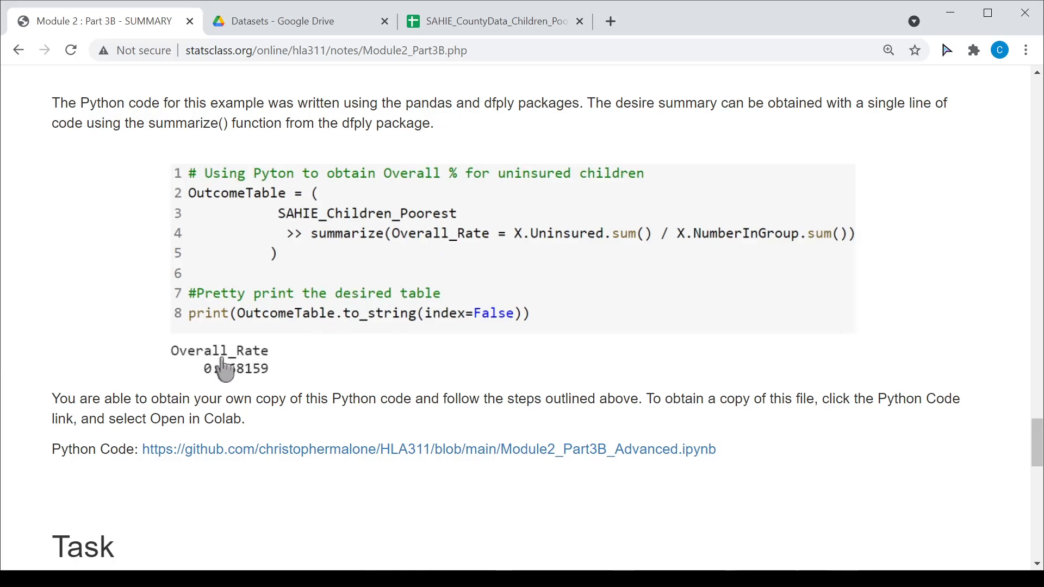
scroll(97, 433, "down", 9)
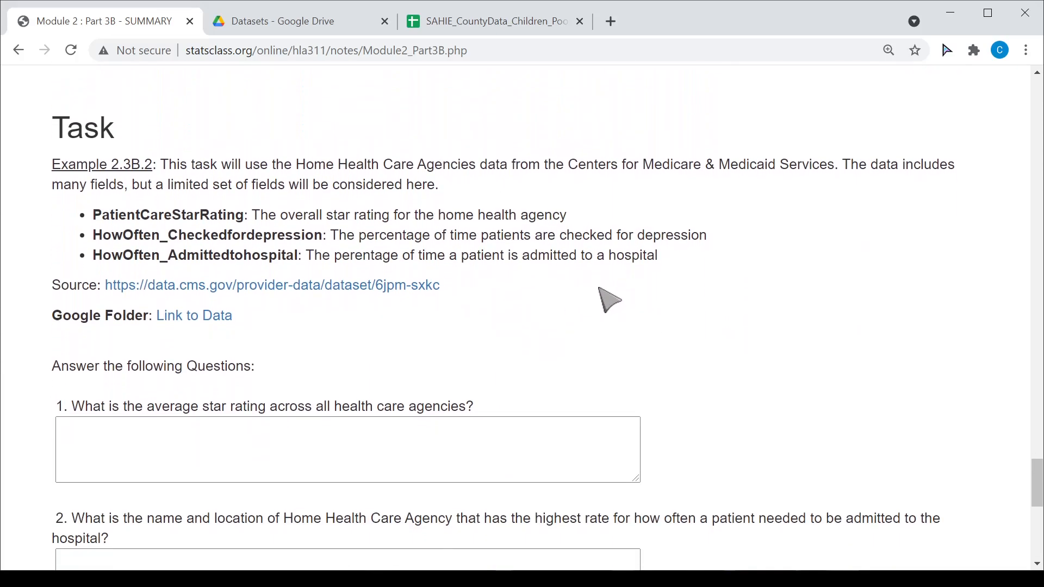
scroll(703, 272, "up", 2)
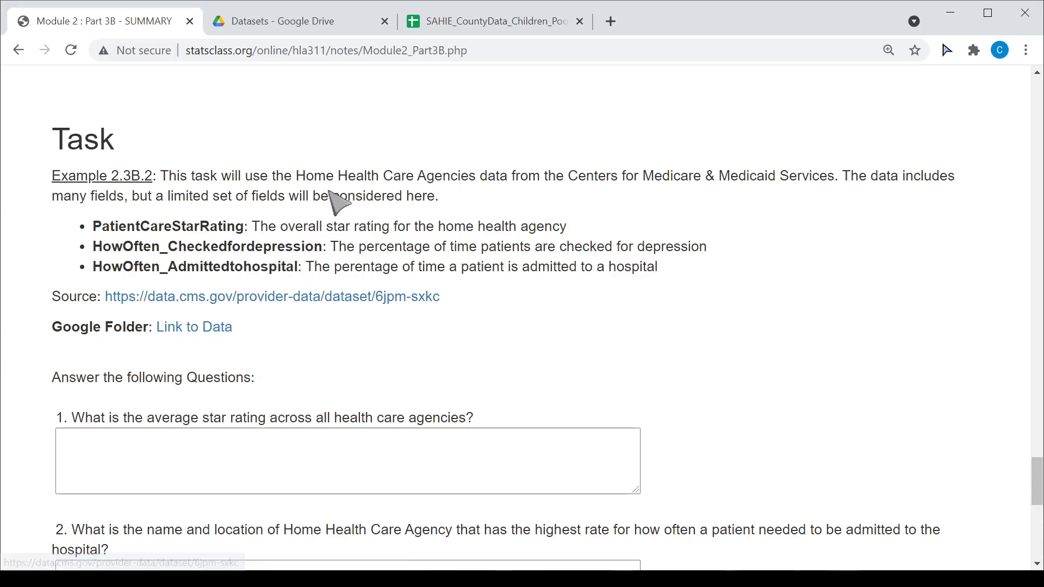
- Open the Datasets folder from Link to Data, select HomeHealthCare_AllAgencies_US.csv, then return to the course notes
left_click(212, 333)
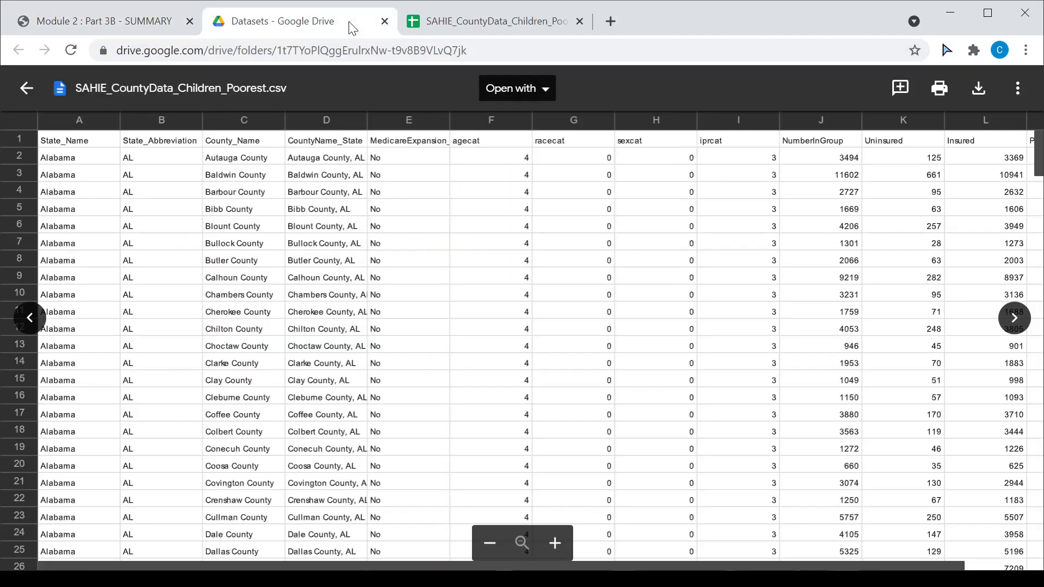
left_click(26, 88)
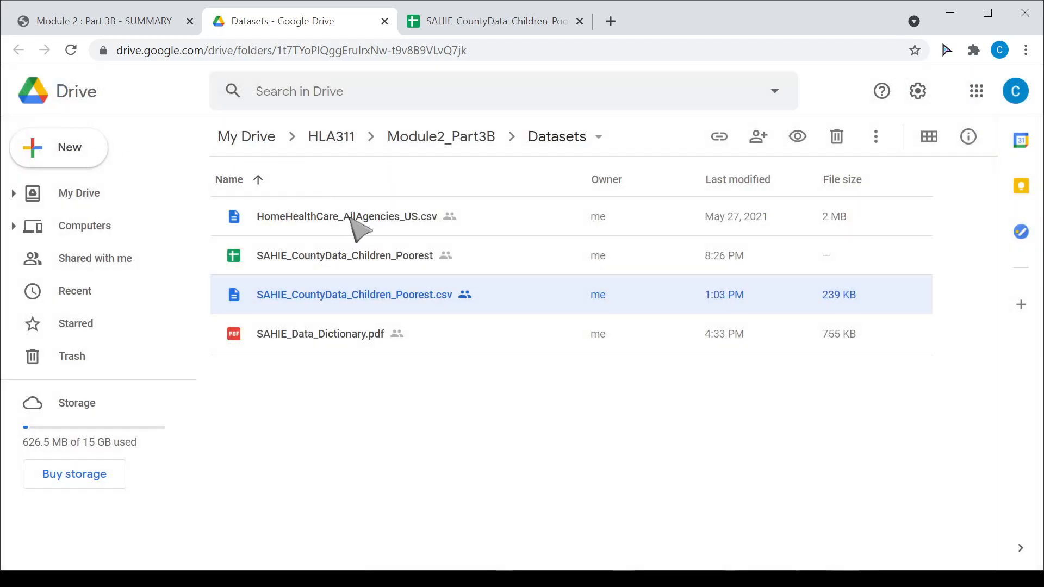
left_click(388, 231)
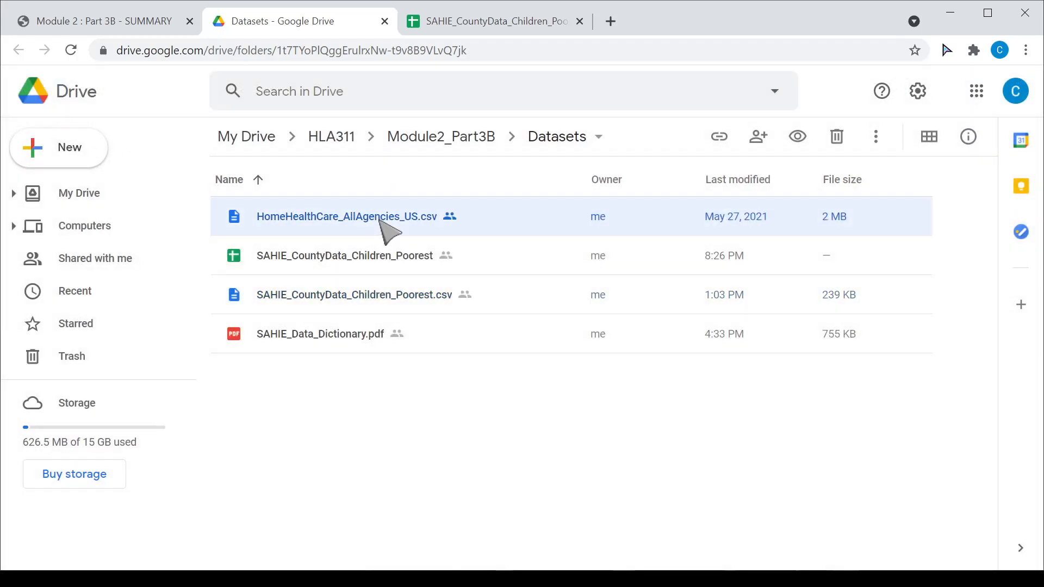
left_click(146, 30)
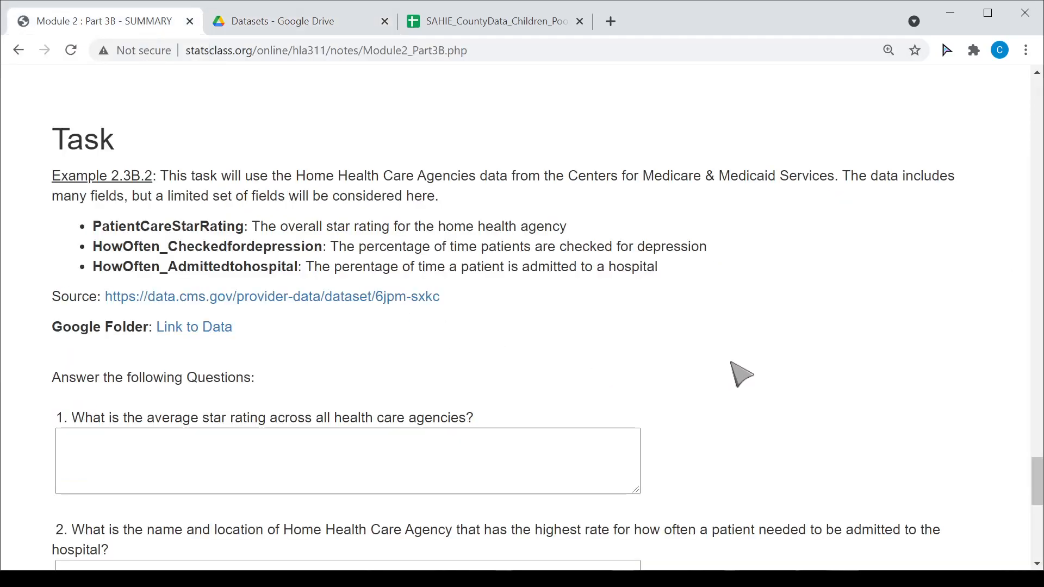
- Read the Task questions, highlighting 'highest rate' in question 2, and continue down to question 4
scroll(741, 371, "down", 1)
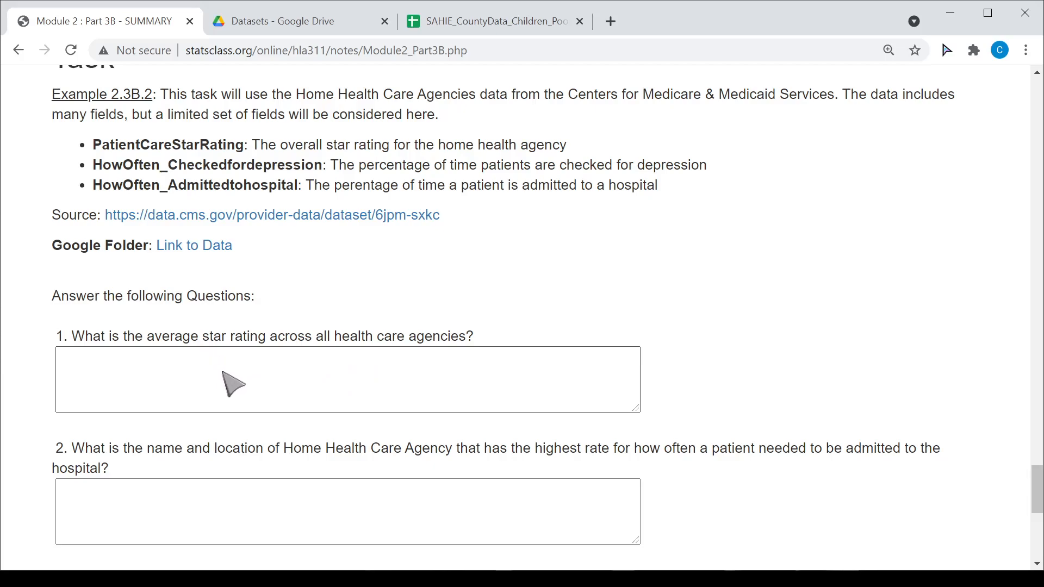
scroll(302, 383, "down", 3)
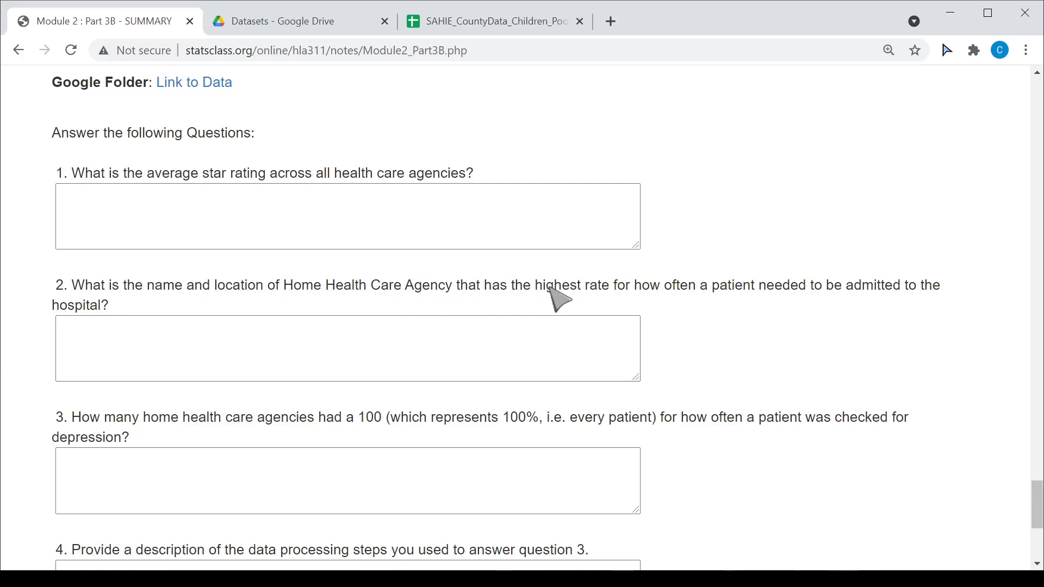
left_click_drag(539, 286, 109, 314)
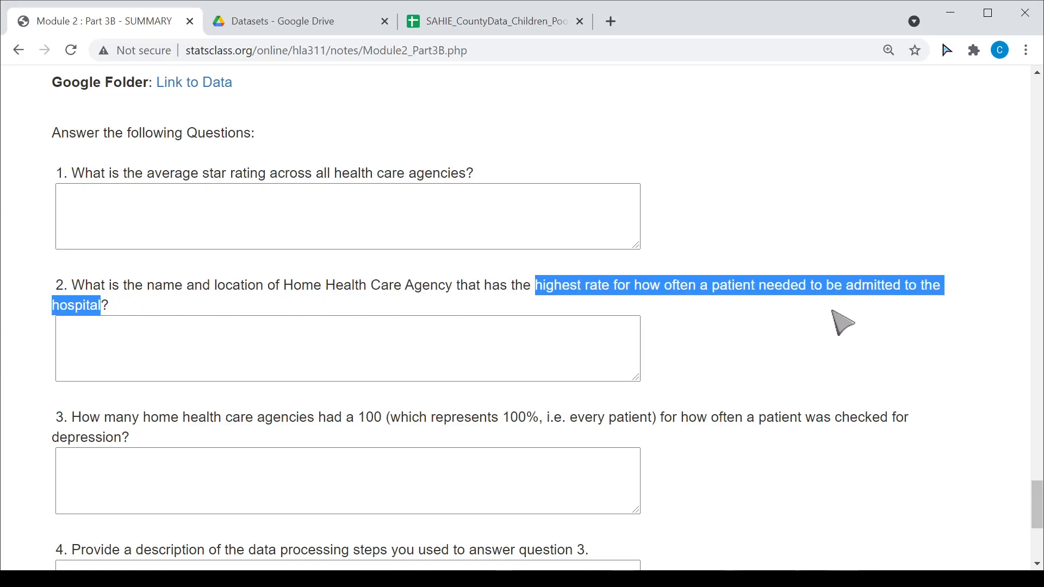
left_click(782, 357)
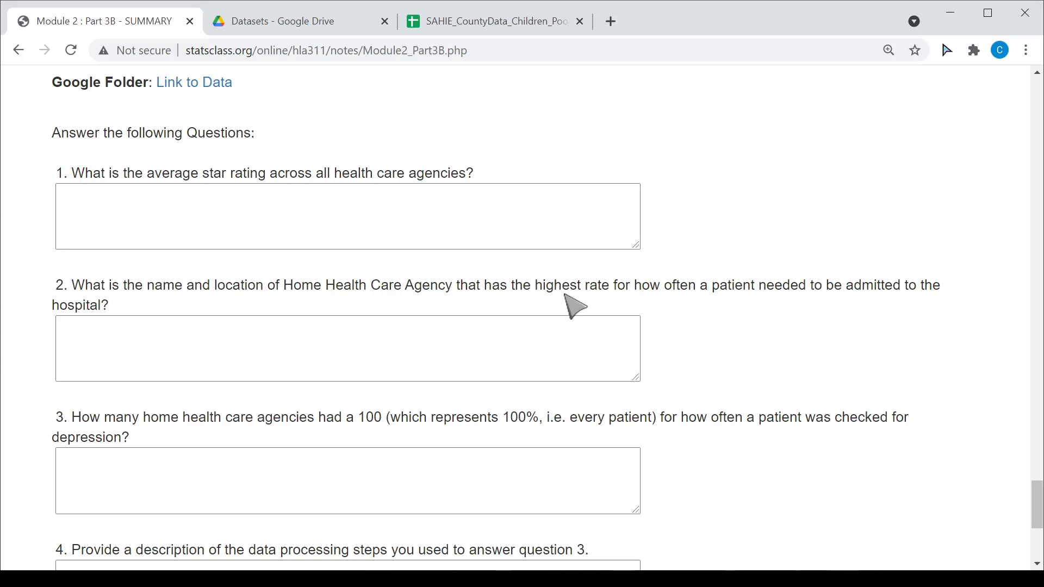
left_click_drag(536, 285, 613, 287)
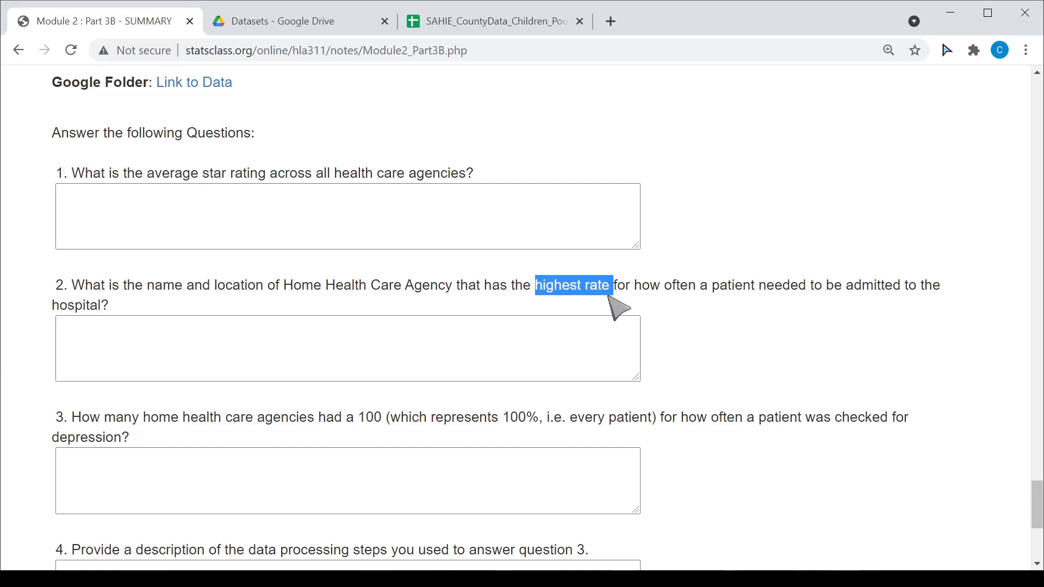
left_click(792, 295)
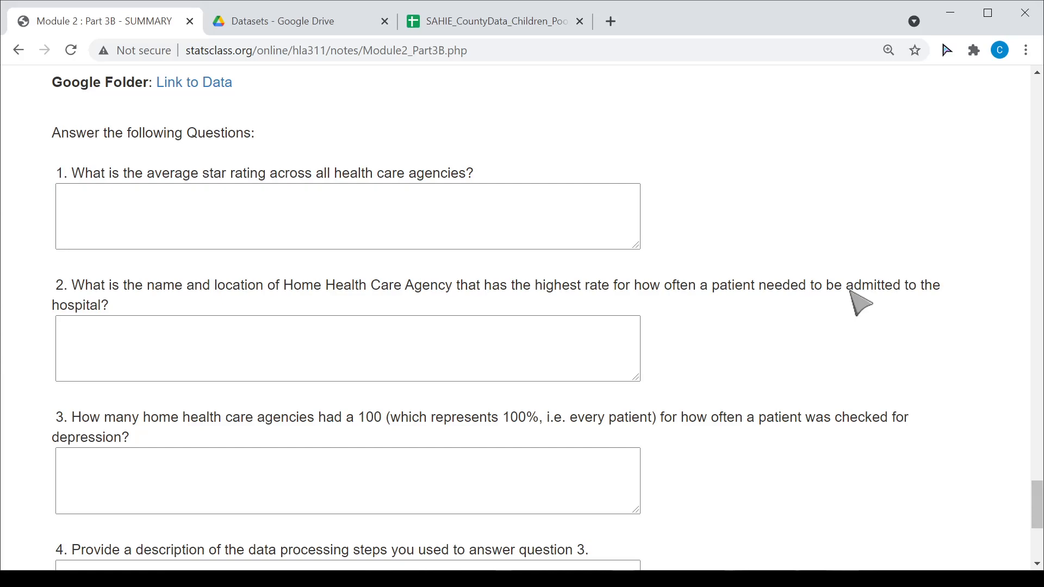
scroll(861, 305, "down", 3)
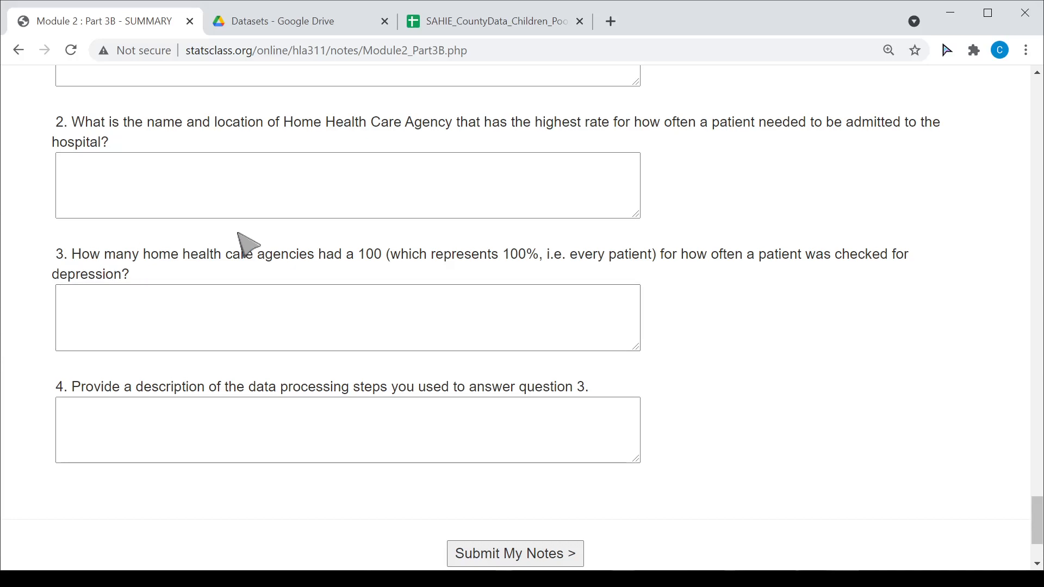
- Highlight the HowOften_Checkedfordepression field name, then check the question 3 and question 4 answer boxes
scroll(268, 245, "up", 7)
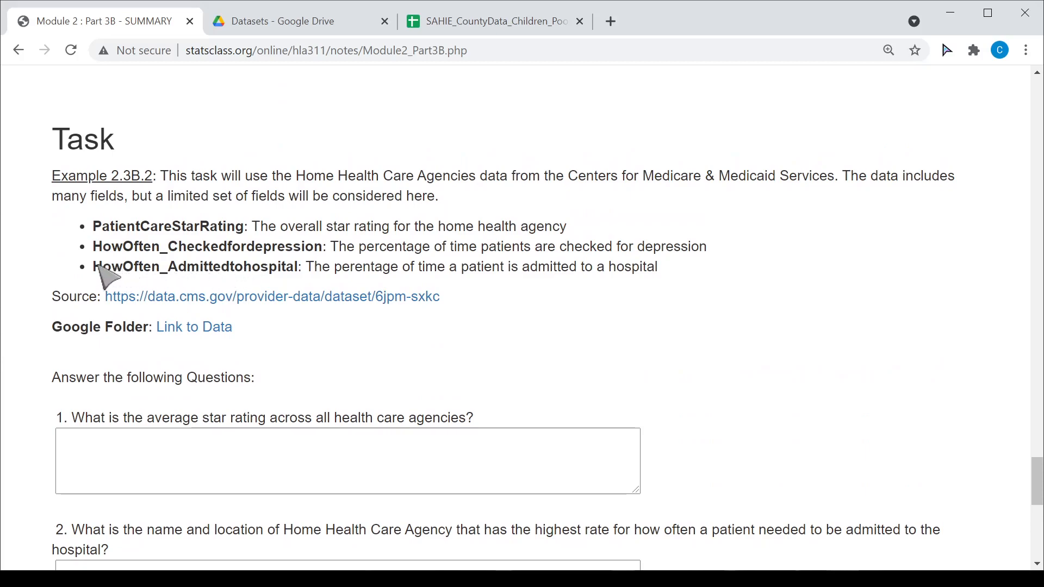
left_click_drag(94, 248, 324, 247)
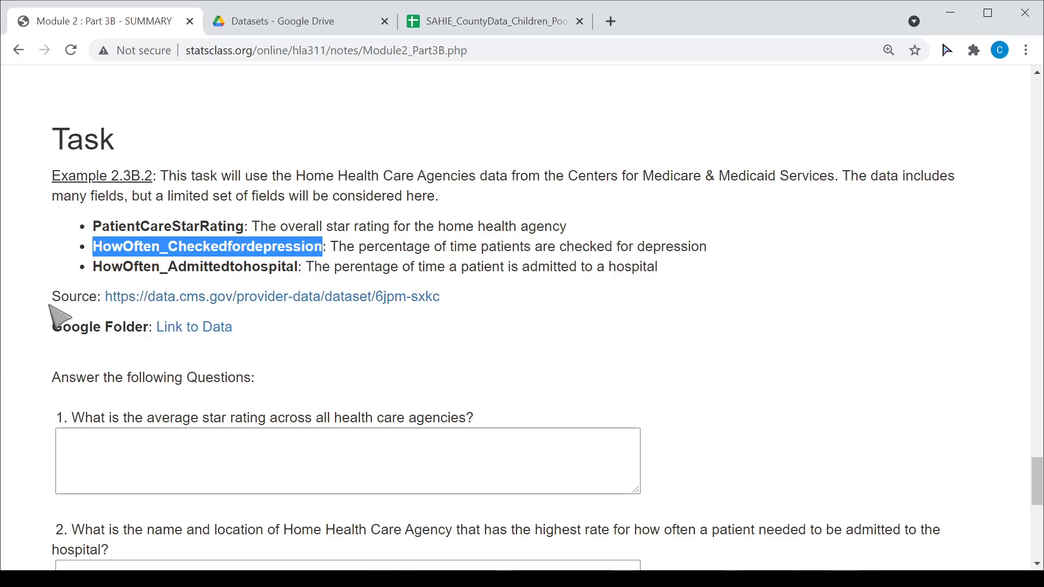
scroll(48, 332, "down", 9)
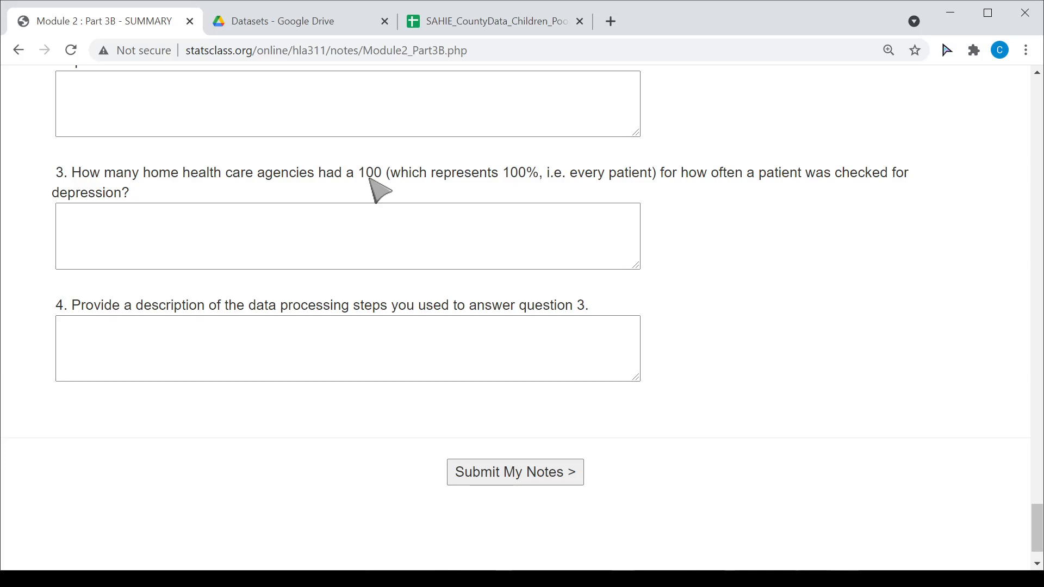
left_click(212, 336)
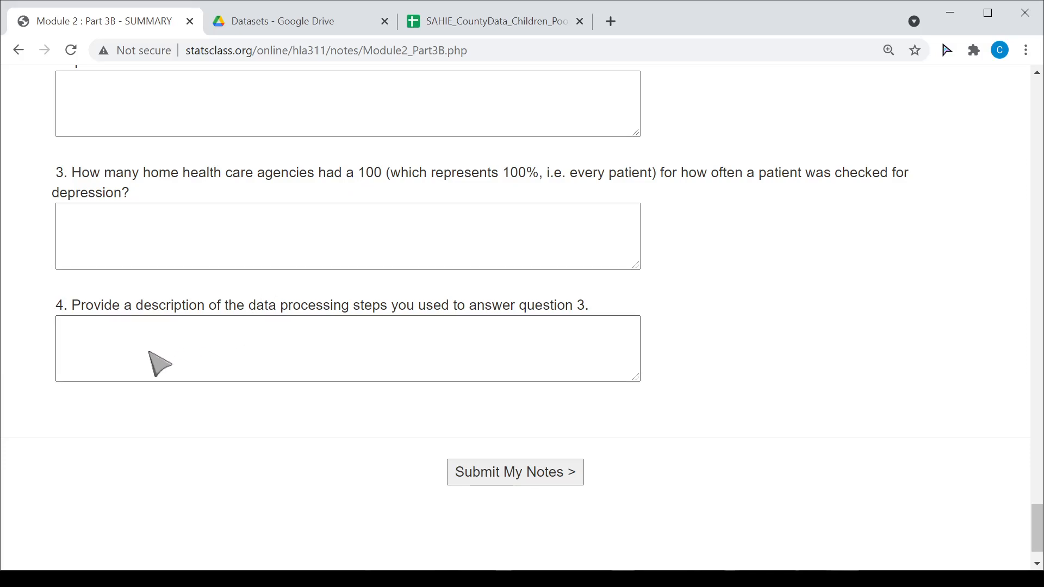
left_click(194, 213)
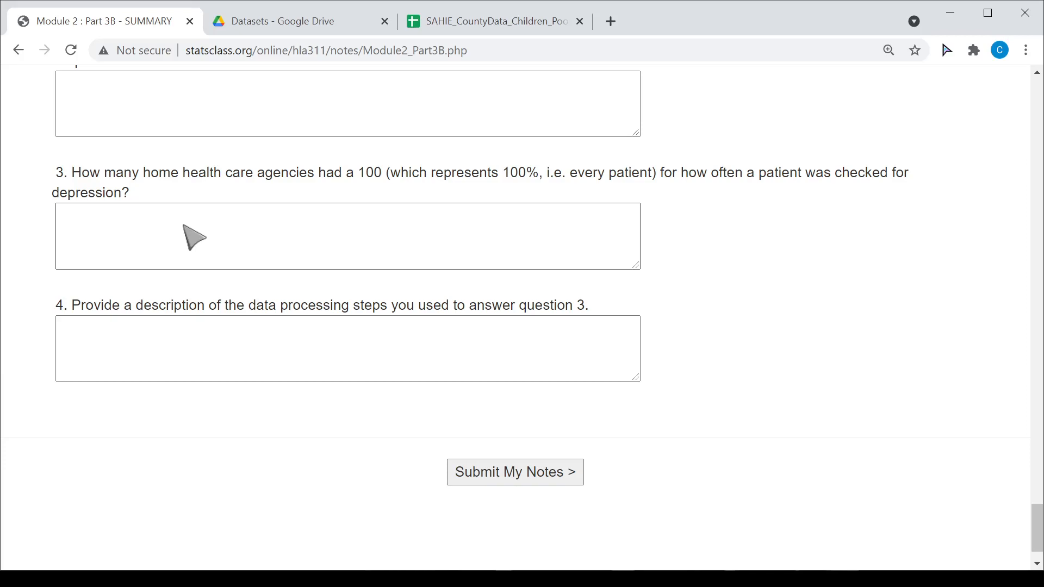
left_click(160, 331)
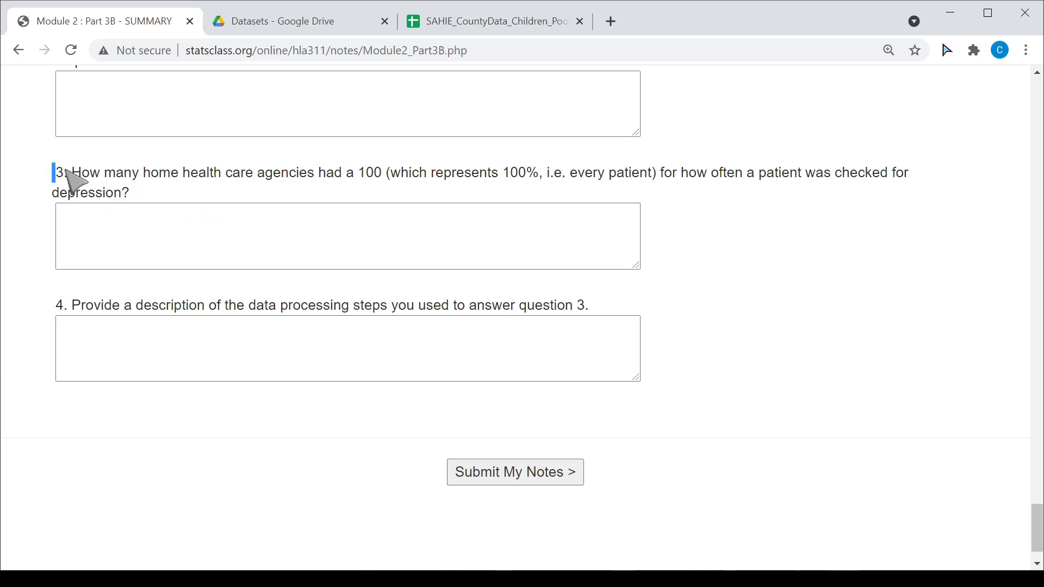
- Highlight the full text of question 3, then return to the top of the Module 2 : Part 3B notes
left_click_drag(56, 169, 159, 193)
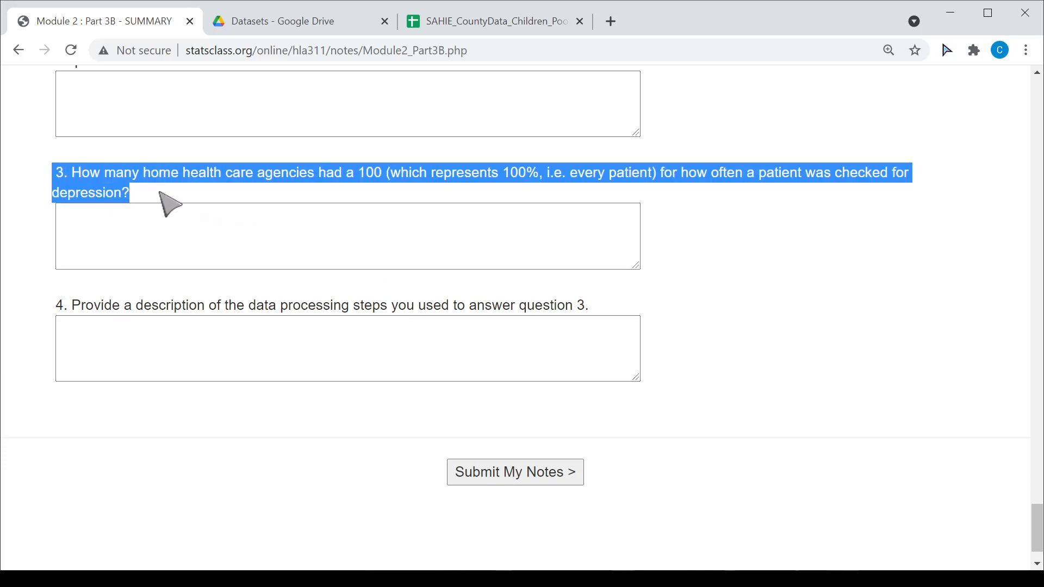
left_click(45, 275)
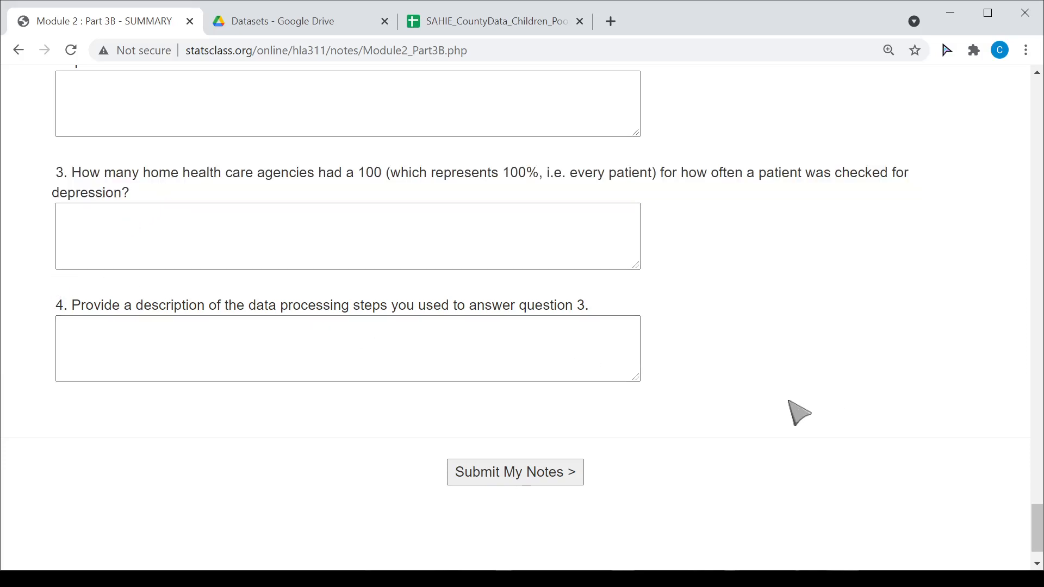
scroll(798, 413, "up", 1)
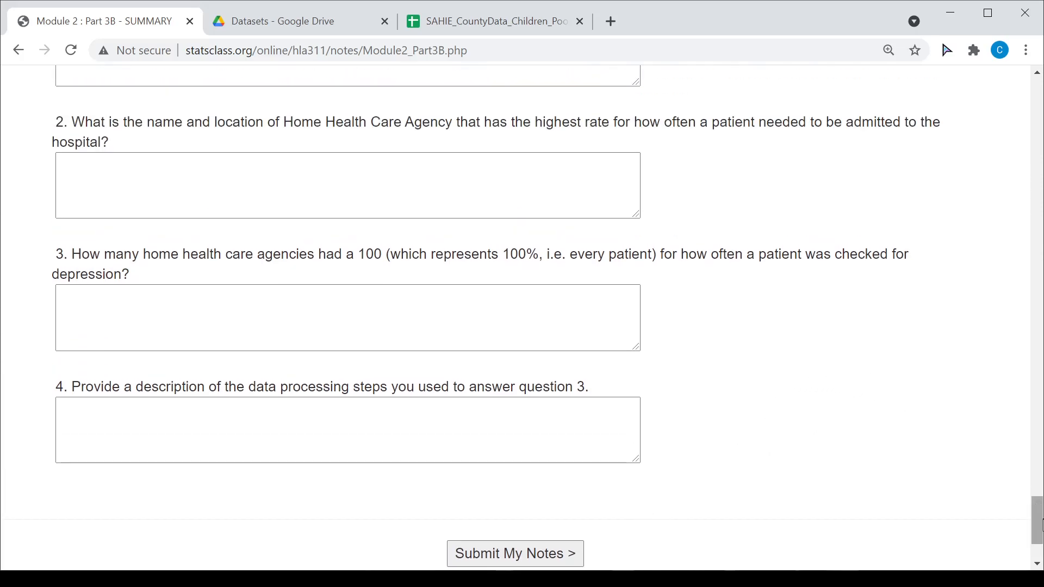
left_click_drag(1037, 520, 1039, 50)
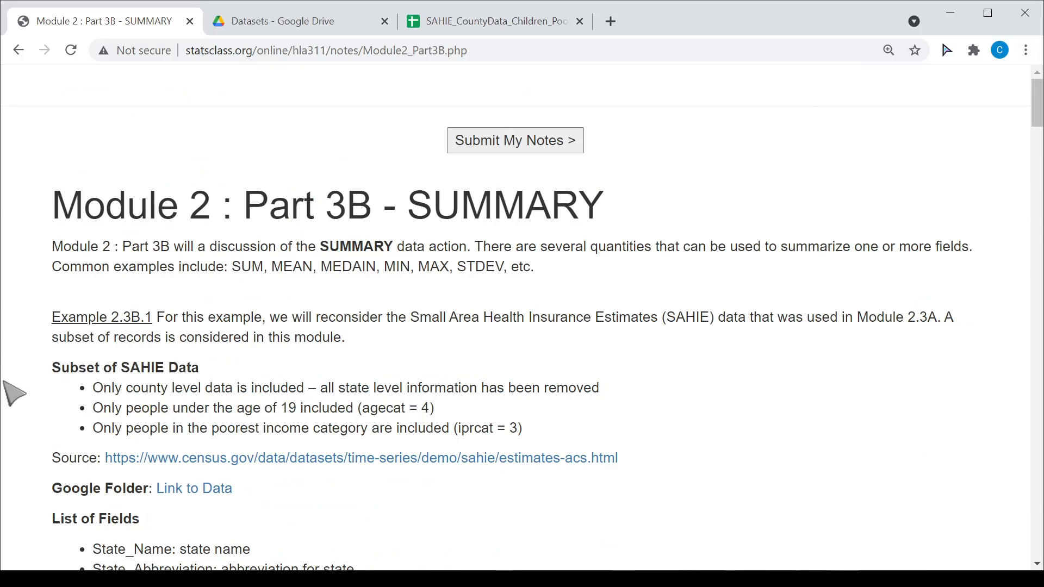